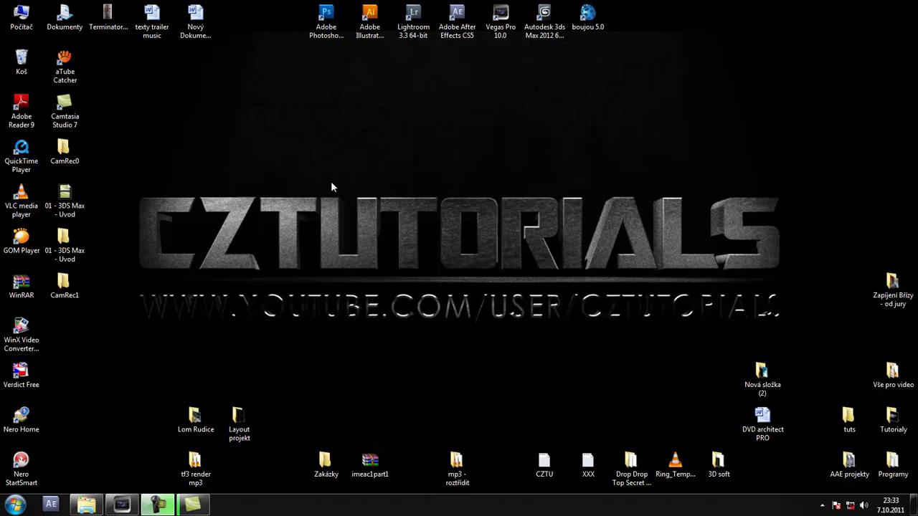
Launch Autodesk 3ds Max 2012 from its desktop shortcut, reaching the Welcome screen
click(544, 18)
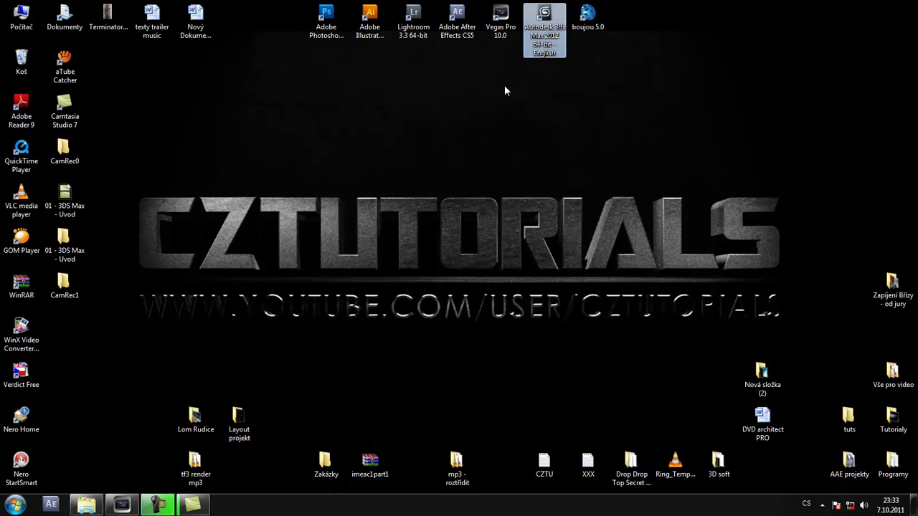
click(269, 212)
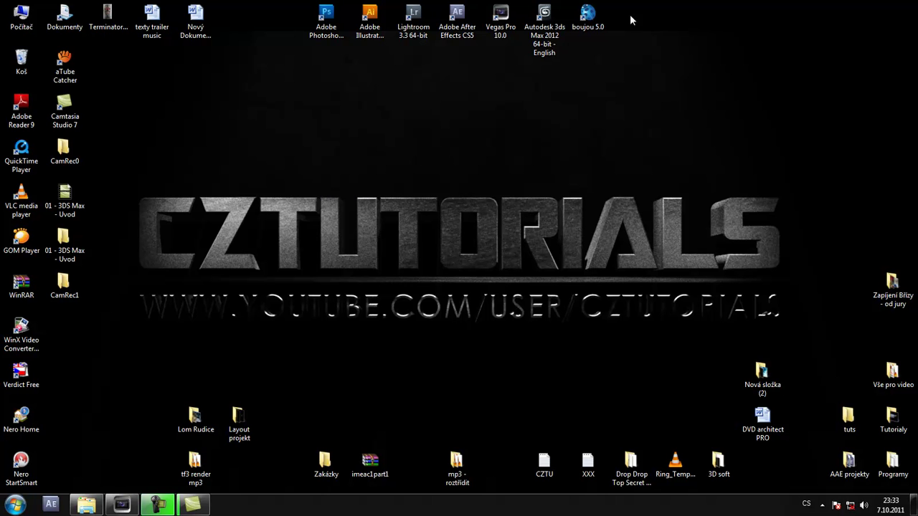
click(544, 32)
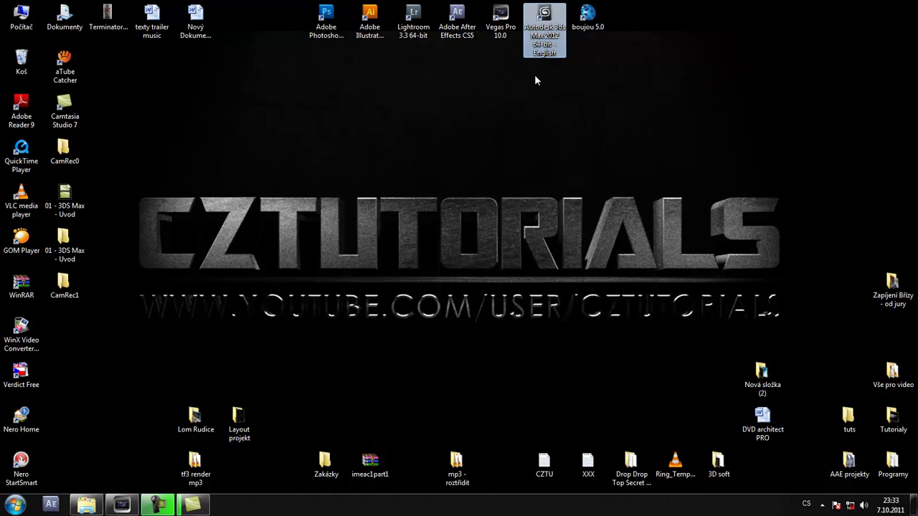
double_click(544, 33)
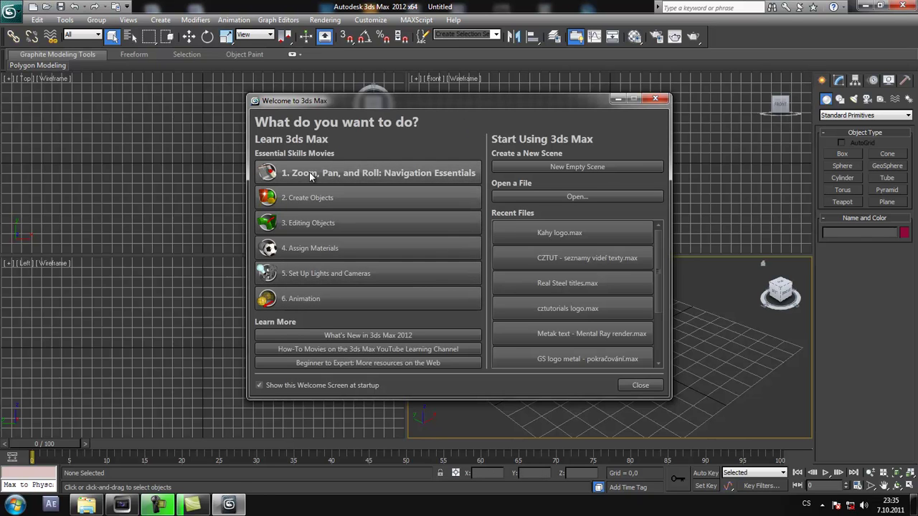
click(374, 297)
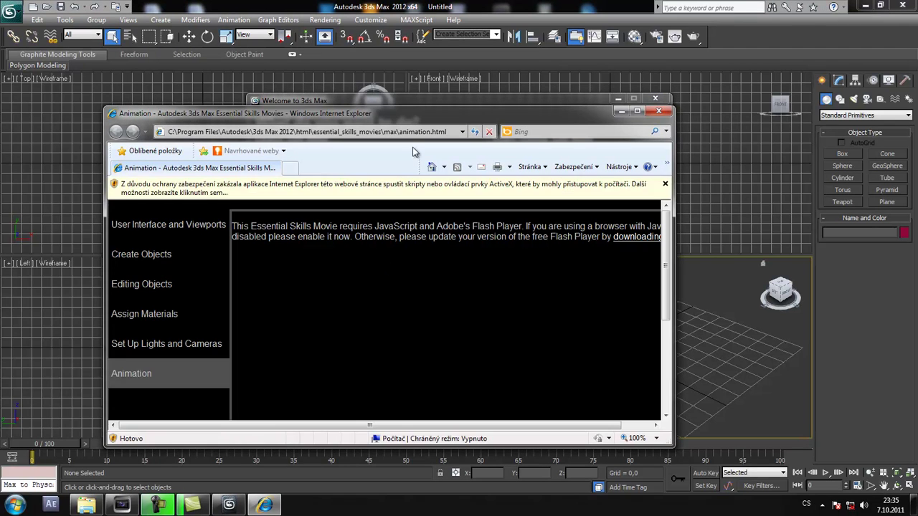
drag(414, 122, 344, 52)
mouse_move(607, 358)
mouse_down()
mouse_move(665, 417)
mouse_move(745, 412)
mouse_up()
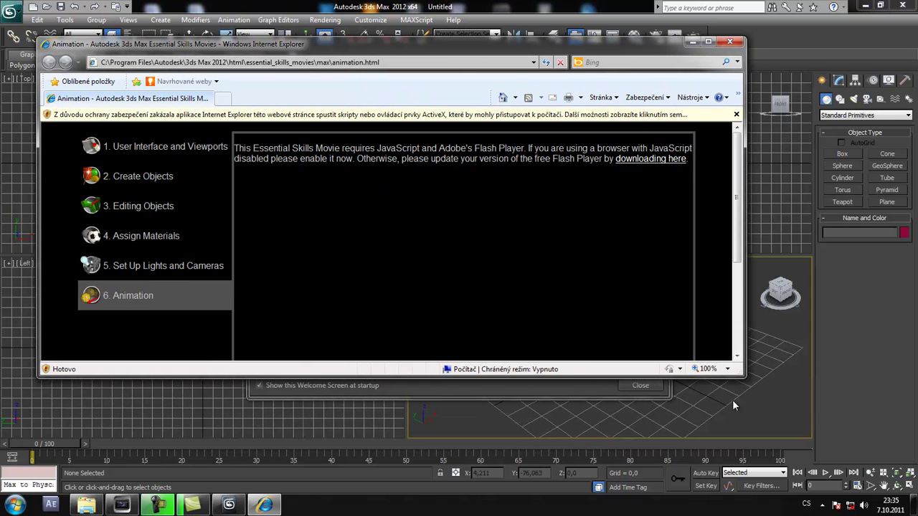
drag(573, 377, 581, 426)
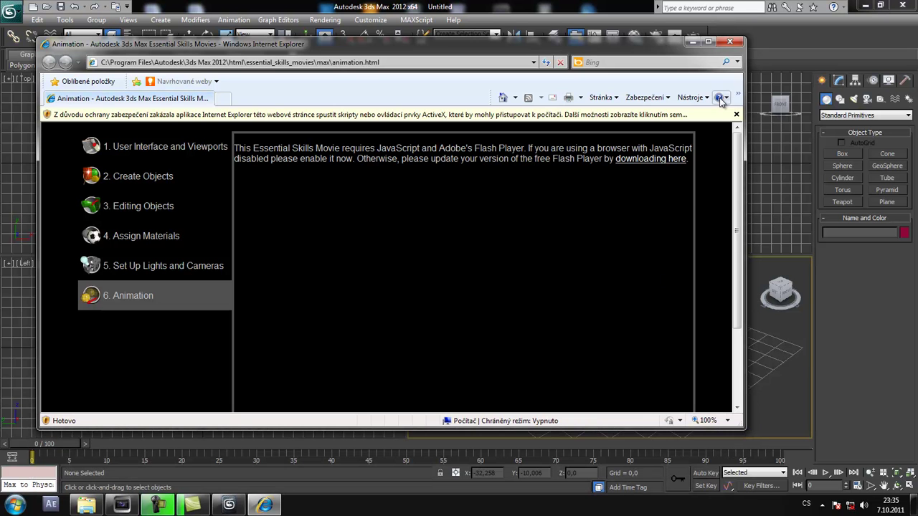
click(730, 41)
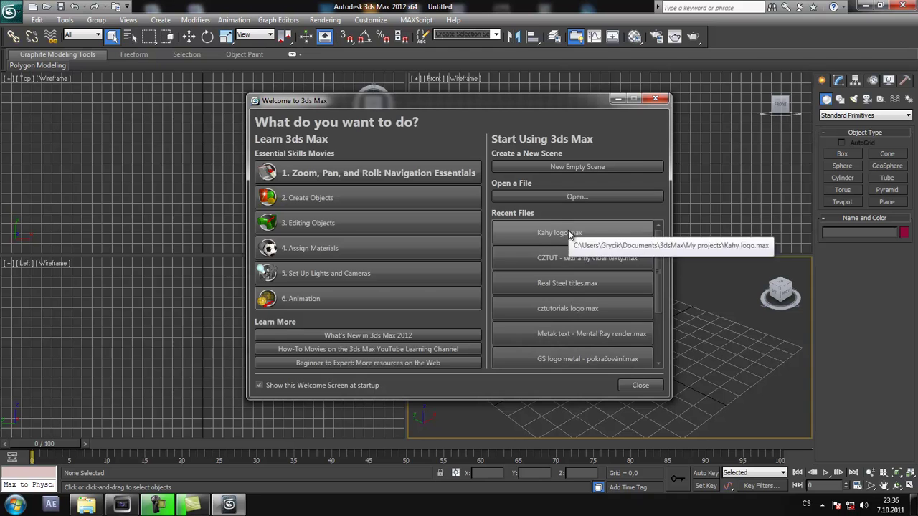
Choose New Empty Scene on the Welcome screen to get a blank untitled scene
click(566, 167)
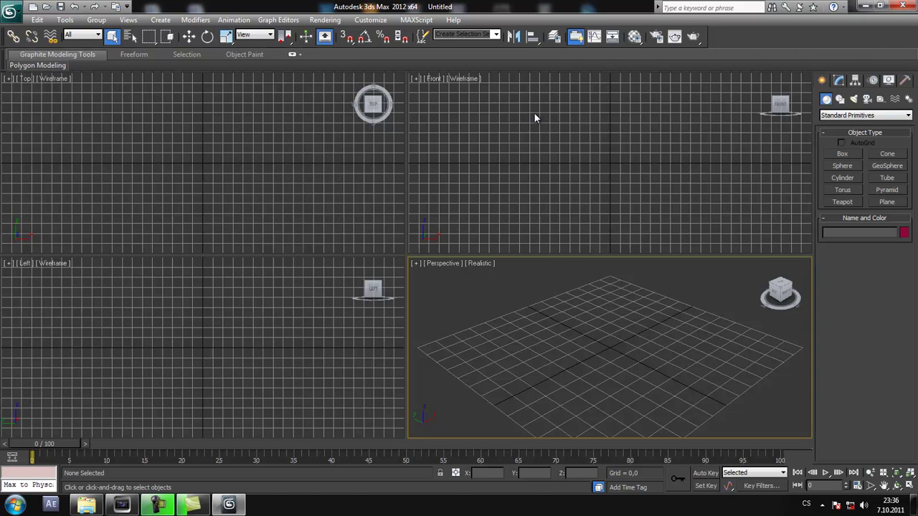
Make the Top, Front, Left and Perspective viewports active in turn
click(368, 132)
click(299, 305)
click(577, 323)
click(557, 178)
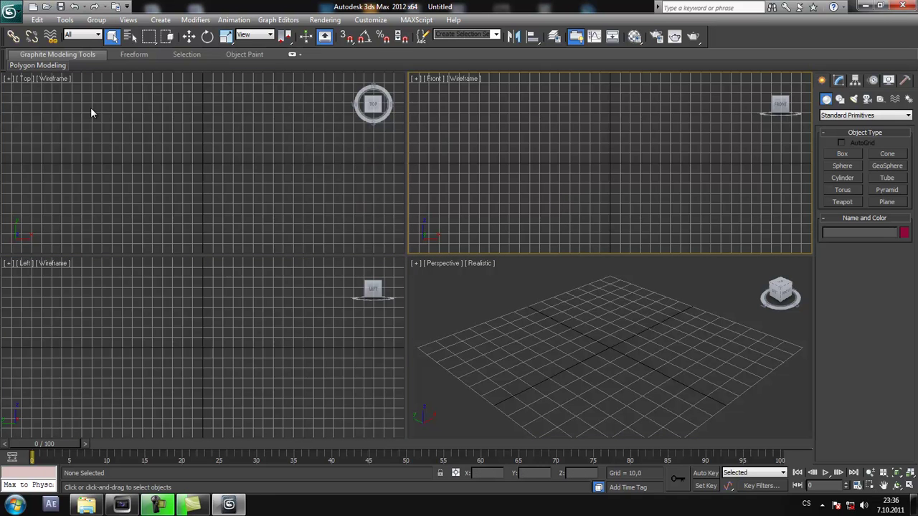
click(111, 119)
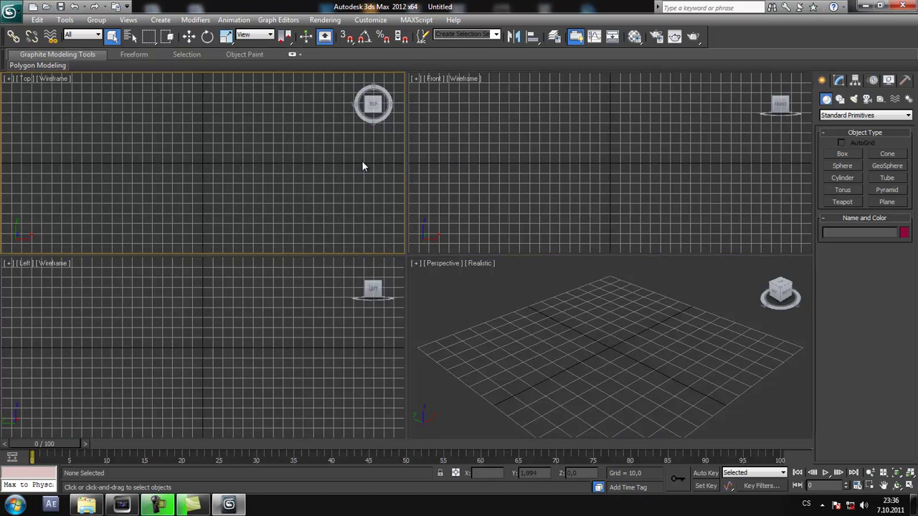
click(495, 160)
click(343, 194)
click(230, 370)
click(231, 212)
click(519, 186)
click(167, 400)
click(248, 192)
Activate the Left viewport and zoom its view in and out
click(213, 335)
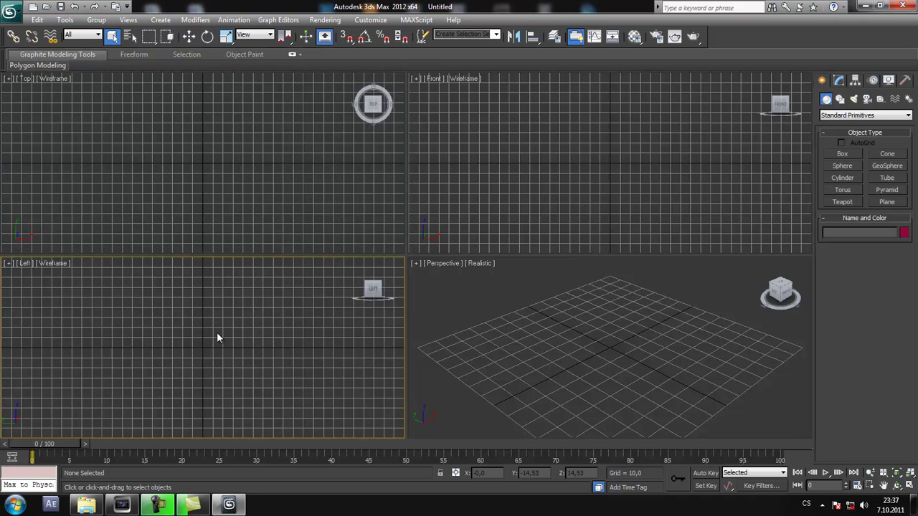
scroll(217, 332, down, 2)
scroll(217, 332, up, 2)
scroll(217, 332, down, 3)
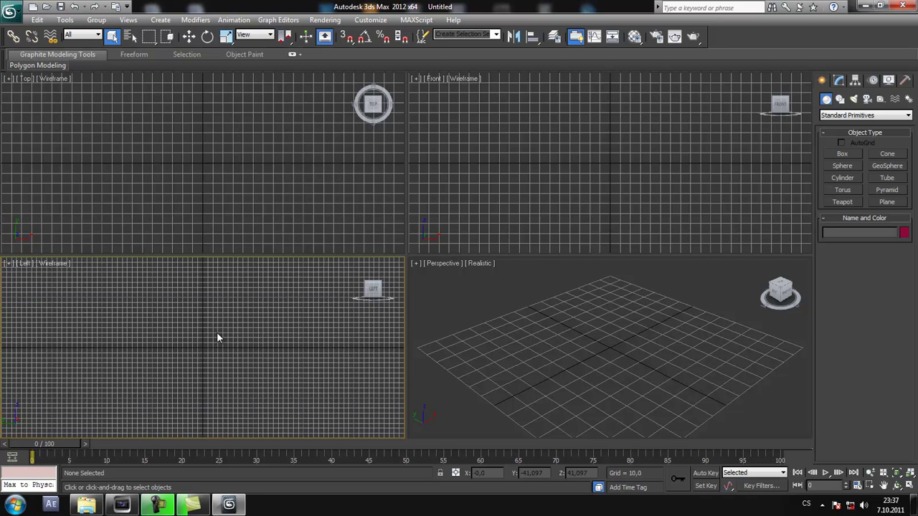
scroll(217, 332, up, 2)
scroll(216, 332, up, 1)
scroll(216, 332, up, 1)
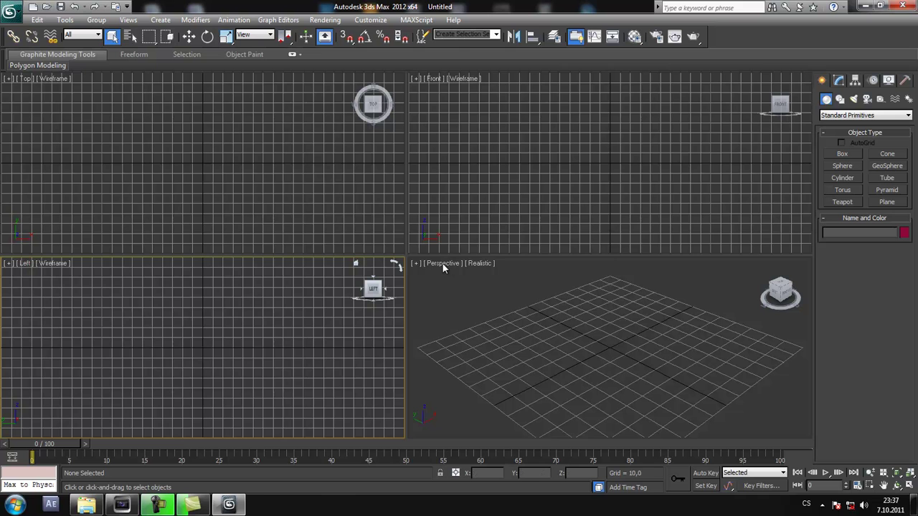
Activate the Perspective viewport and zoom it back from the grid
click(601, 322)
scroll(600, 326, down, 3)
scroll(600, 326, up, 4)
scroll(600, 326, down, 4)
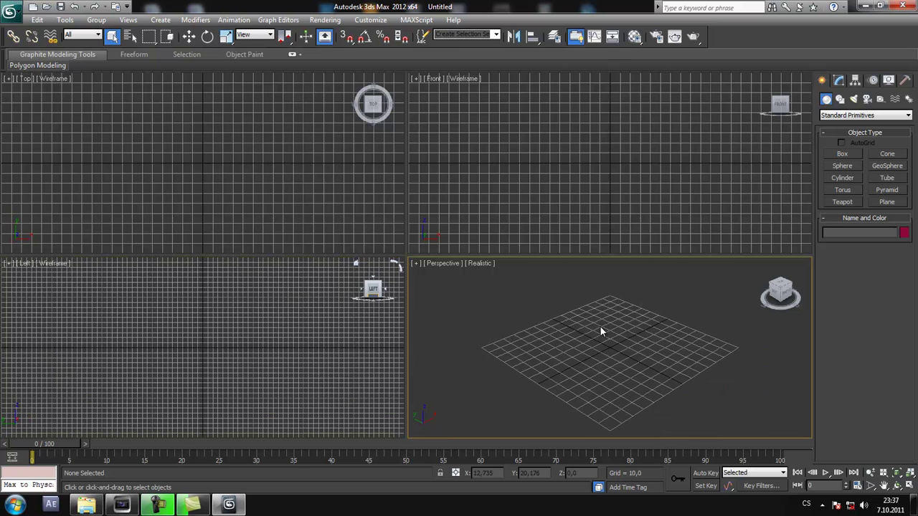
Create a box, Box001, about 51.5 units tall on the Perspective grid
click(842, 154)
drag(571, 323, 671, 328)
click(666, 271)
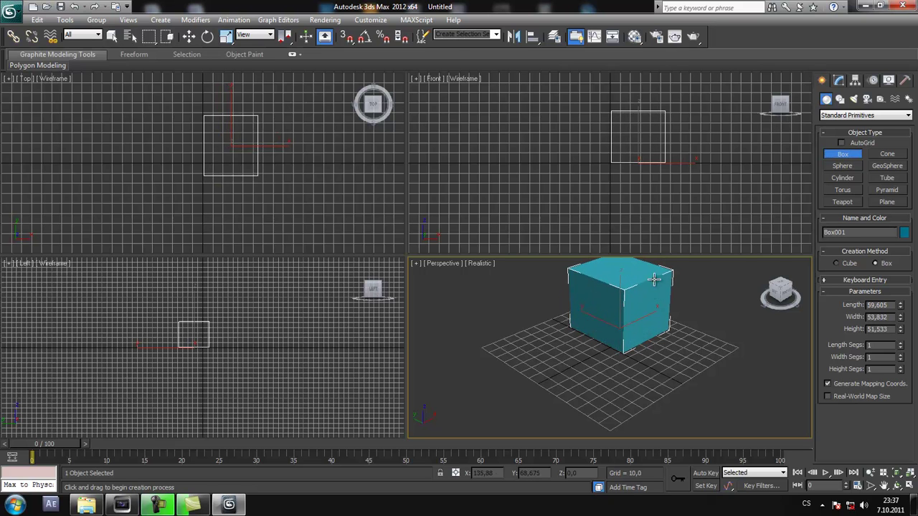
Move Box001 near the grid centre (X -9,096, Y 0,758) and reset the timeline to frame 0
click(189, 36)
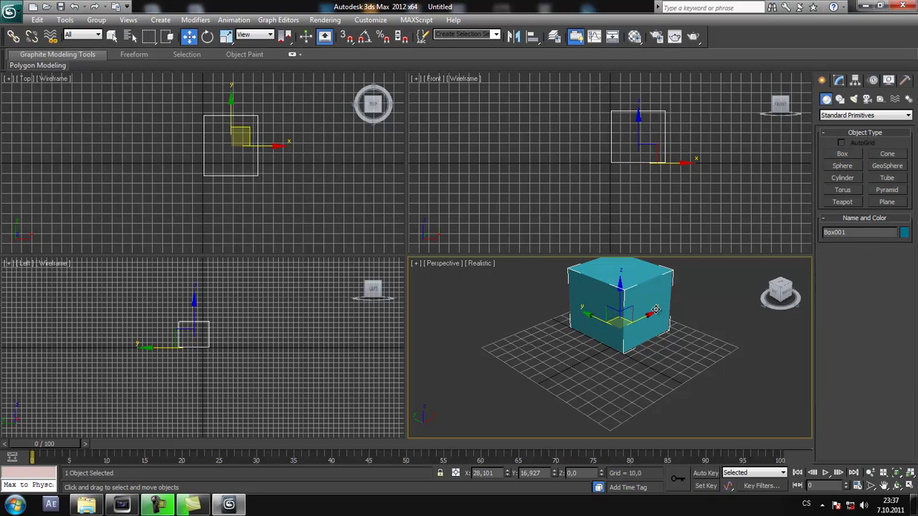
mouse_move(650, 316)
mouse_down()
mouse_move(552, 341)
mouse_move(570, 337)
mouse_up()
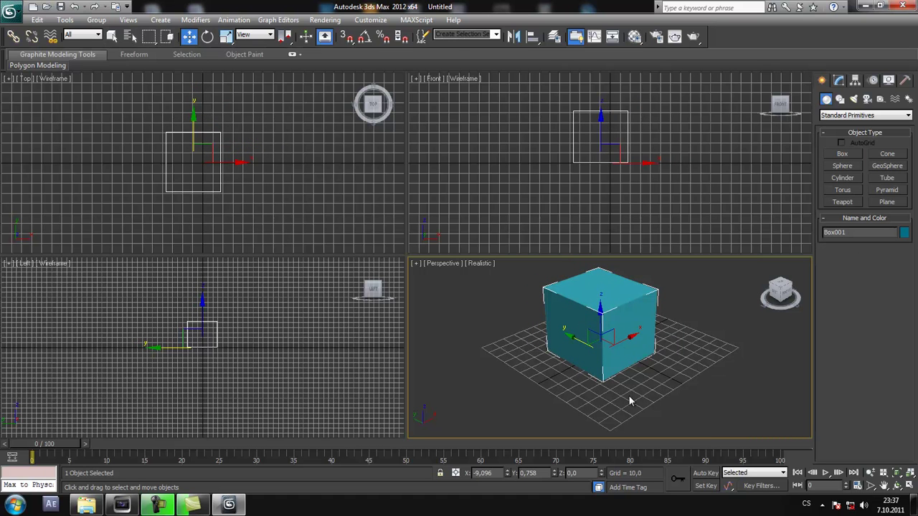
mouse_move(42, 446)
mouse_down()
mouse_move(56, 448)
mouse_move(31, 448)
mouse_up()
key(w)
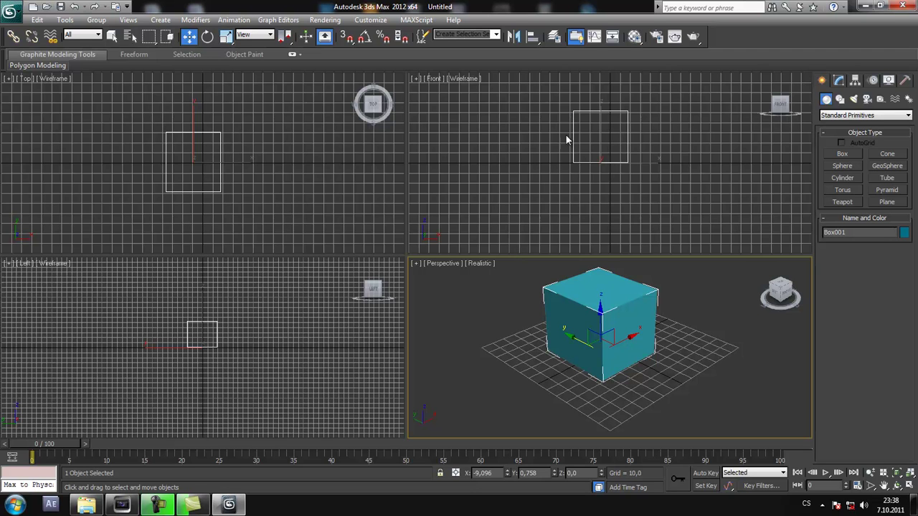
click(598, 137)
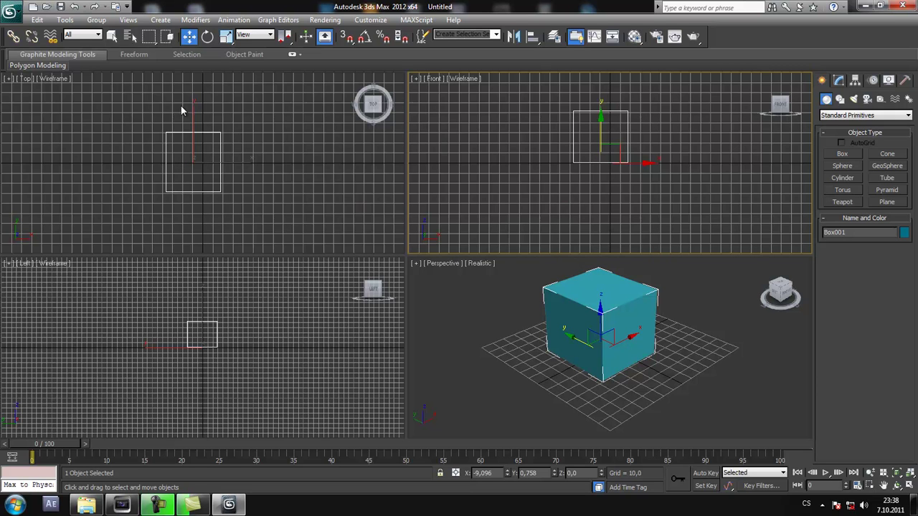
right_click(25, 83)
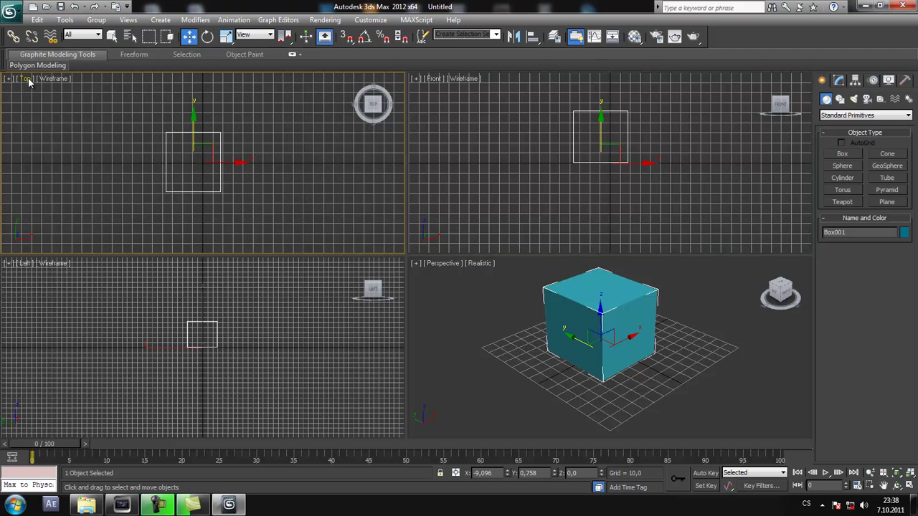
click(27, 80)
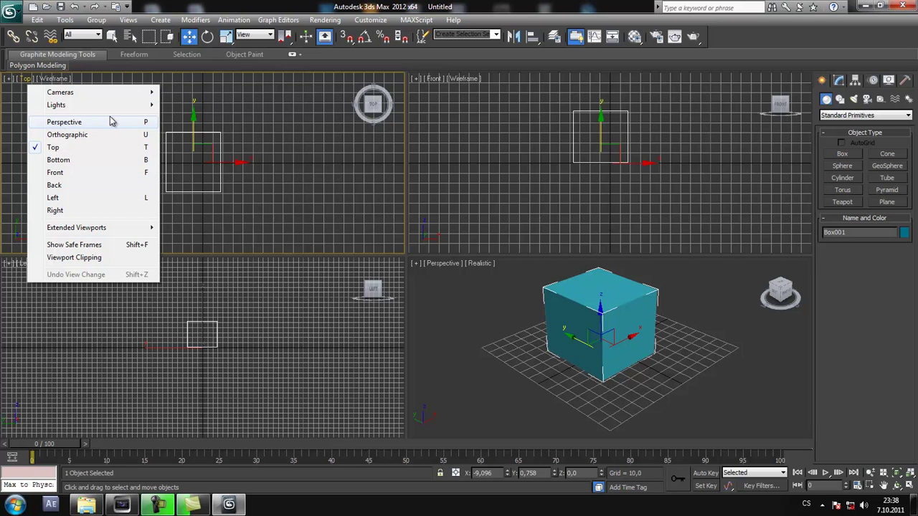
click(56, 79)
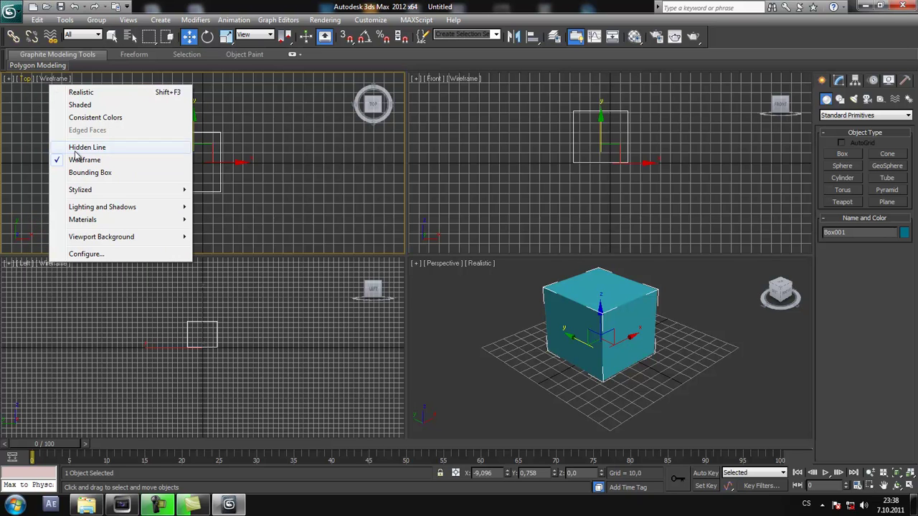
click(80, 92)
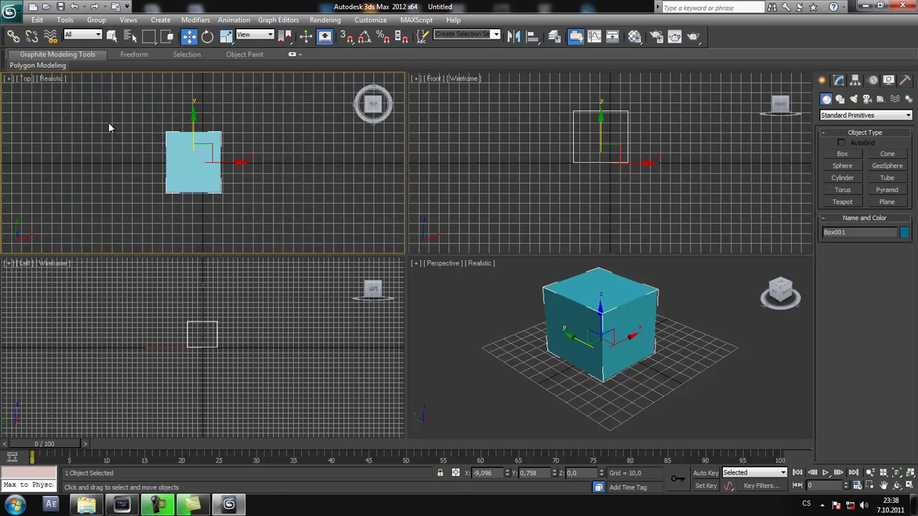
click(51, 79)
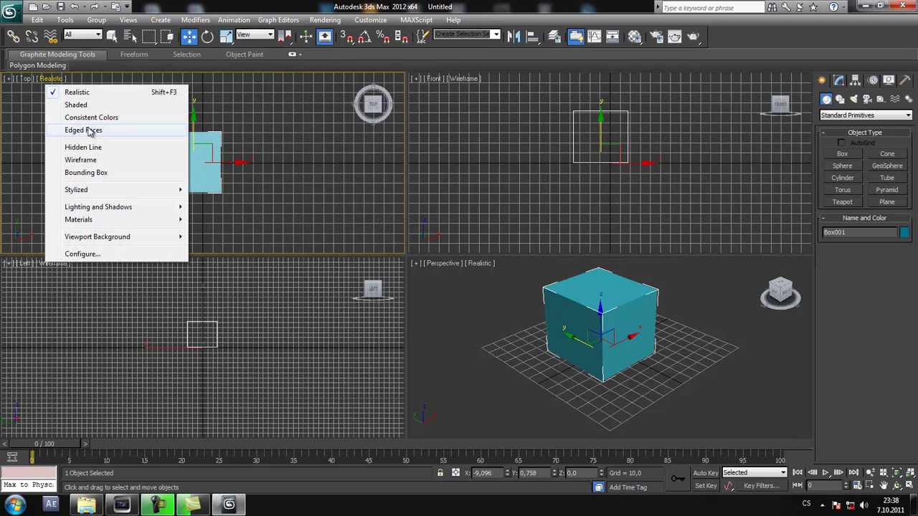
click(89, 160)
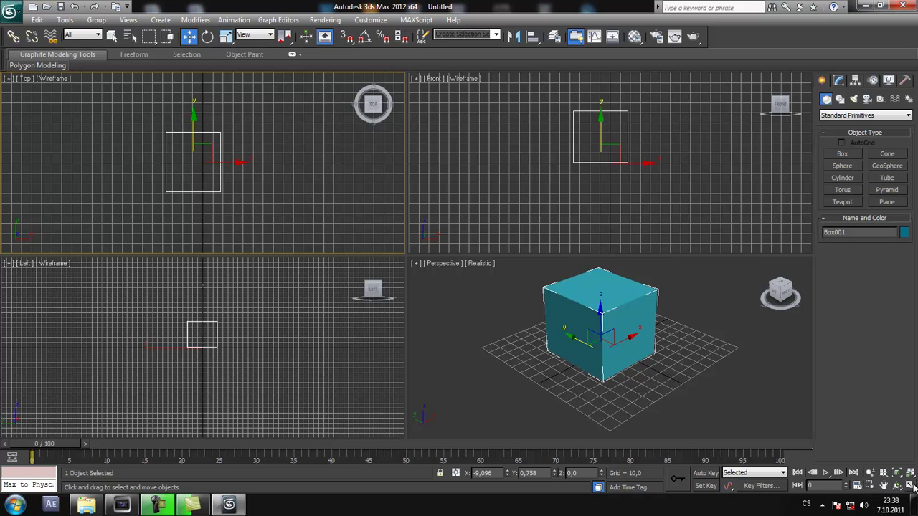
Zoom the Perspective view and then all viewports in on the box, and pan it into place
click(870, 472)
mouse_move(603, 357)
mouse_down()
mouse_move(605, 318)
mouse_move(665, 365)
mouse_up()
click(882, 473)
mouse_move(605, 347)
mouse_down()
mouse_move(600, 311)
mouse_move(601, 380)
mouse_up()
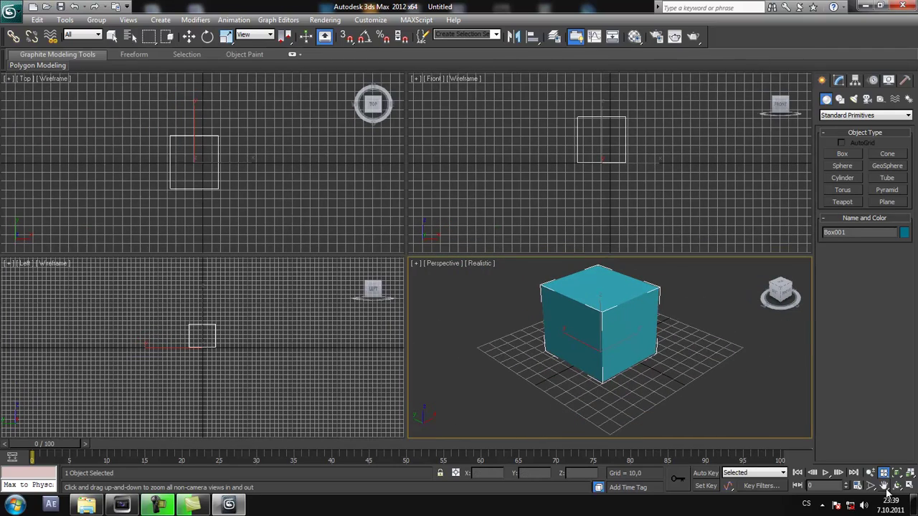
click(885, 486)
mouse_move(577, 343)
mouse_down()
mouse_move(487, 338)
mouse_move(553, 363)
mouse_move(566, 297)
mouse_move(572, 365)
mouse_move(553, 371)
mouse_move(570, 352)
mouse_move(558, 334)
mouse_move(567, 389)
mouse_move(613, 363)
mouse_move(576, 334)
mouse_move(561, 378)
mouse_move(580, 348)
mouse_move(575, 308)
mouse_move(588, 410)
mouse_move(587, 379)
mouse_up()
click(871, 488)
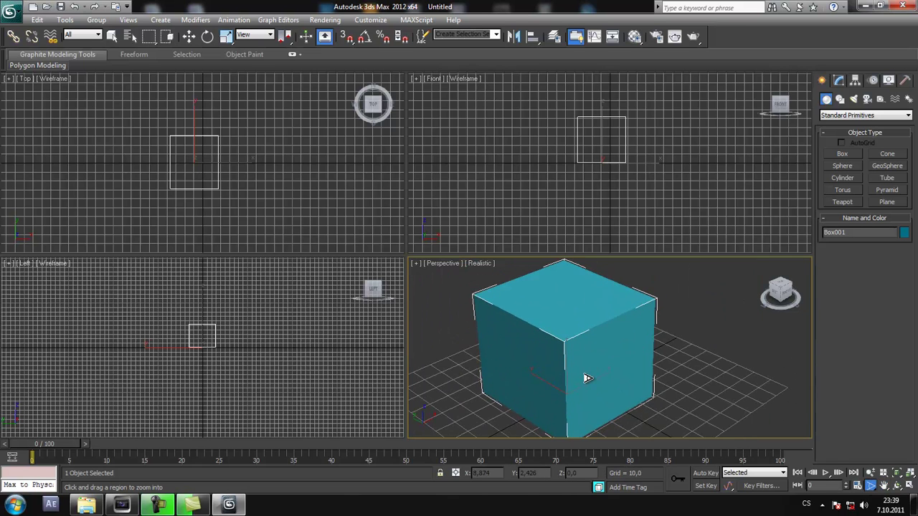
Orbit the Perspective view to see the box front-on, from lower, and showing its top
click(895, 488)
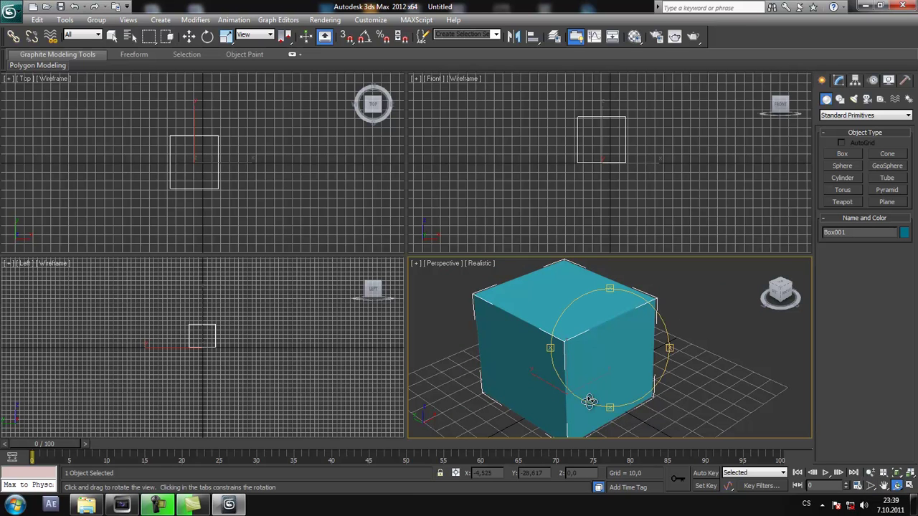
mouse_move(609, 344)
mouse_down()
mouse_move(687, 328)
mouse_move(712, 407)
mouse_move(727, 348)
mouse_move(631, 334)
mouse_move(507, 349)
mouse_move(432, 406)
mouse_move(545, 358)
mouse_move(655, 348)
mouse_move(563, 334)
mouse_move(627, 339)
mouse_move(518, 352)
mouse_move(614, 424)
mouse_move(609, 337)
mouse_move(512, 386)
mouse_move(586, 337)
mouse_up()
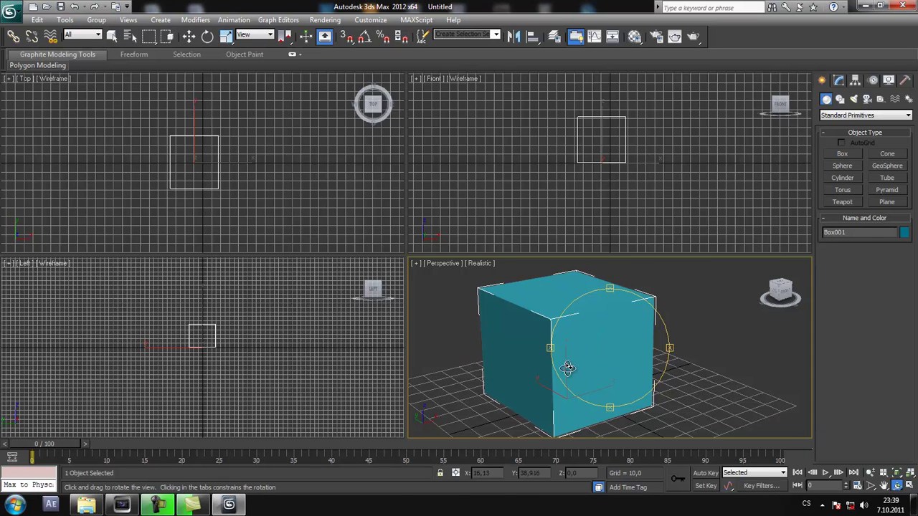
mouse_move(595, 361)
mouse_down()
mouse_move(632, 324)
mouse_move(642, 358)
mouse_move(659, 346)
mouse_move(545, 406)
mouse_move(659, 342)
mouse_move(536, 341)
mouse_move(604, 402)
mouse_move(639, 369)
mouse_move(600, 365)
mouse_move(531, 401)
mouse_move(564, 334)
mouse_move(581, 373)
mouse_move(608, 398)
mouse_move(612, 357)
mouse_move(592, 326)
mouse_move(601, 305)
mouse_up()
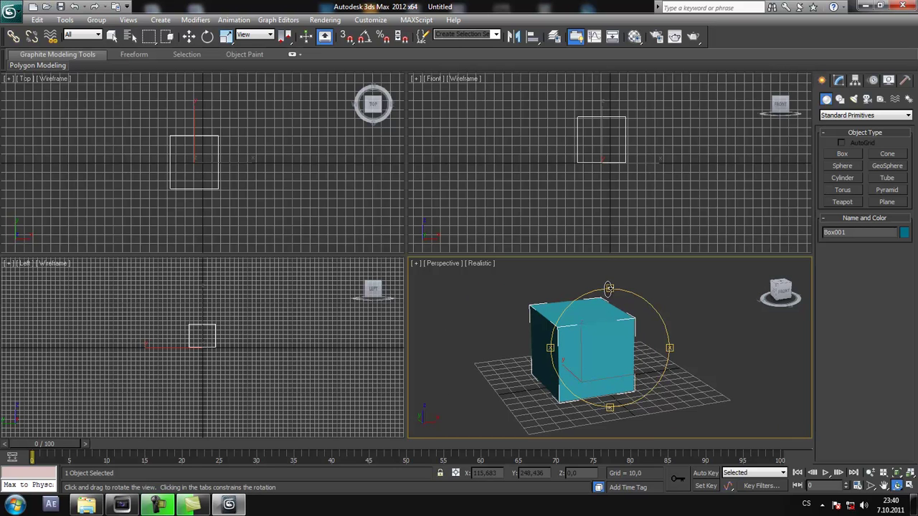
mouse_move(608, 288)
mouse_down()
mouse_move(607, 265)
mouse_move(595, 287)
mouse_move(606, 280)
mouse_move(609, 303)
mouse_up()
drag(550, 352, 594, 346)
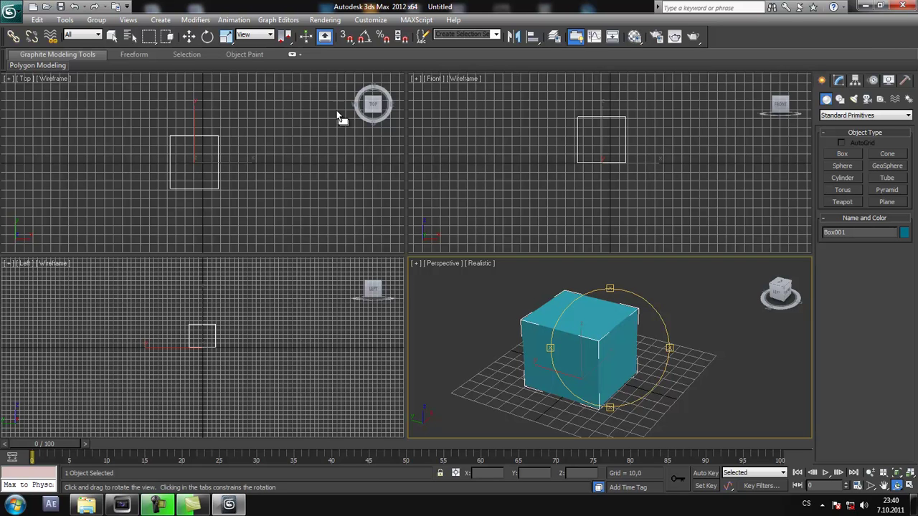
Deselect Box001, then maximize and restore the Perspective and Top viewports in turn
click(188, 37)
click(672, 320)
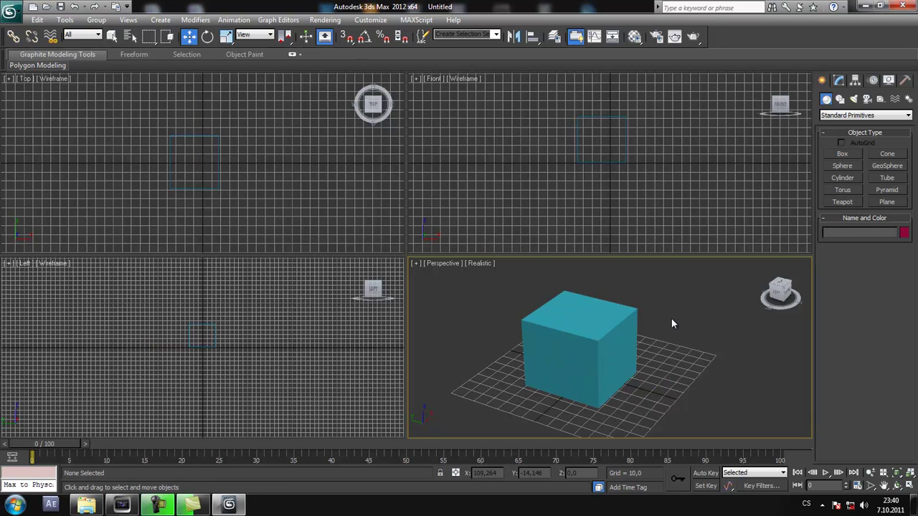
click(910, 486)
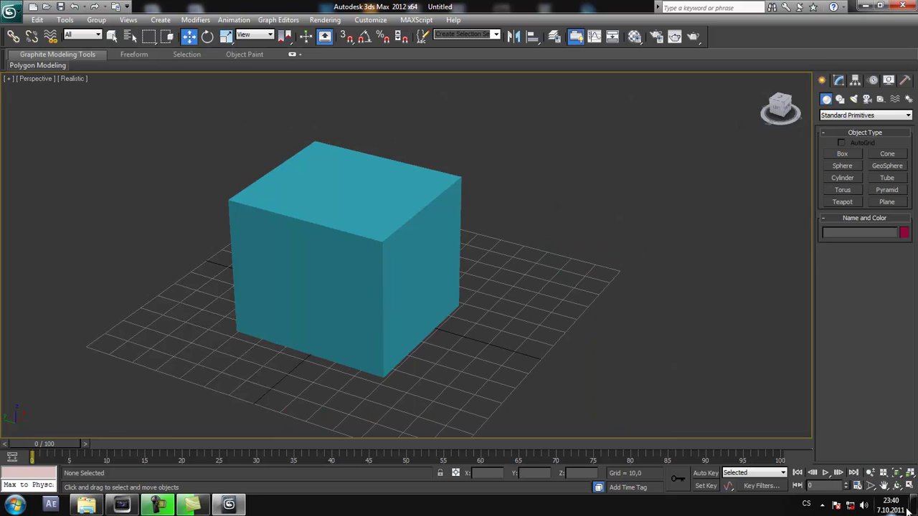
click(910, 486)
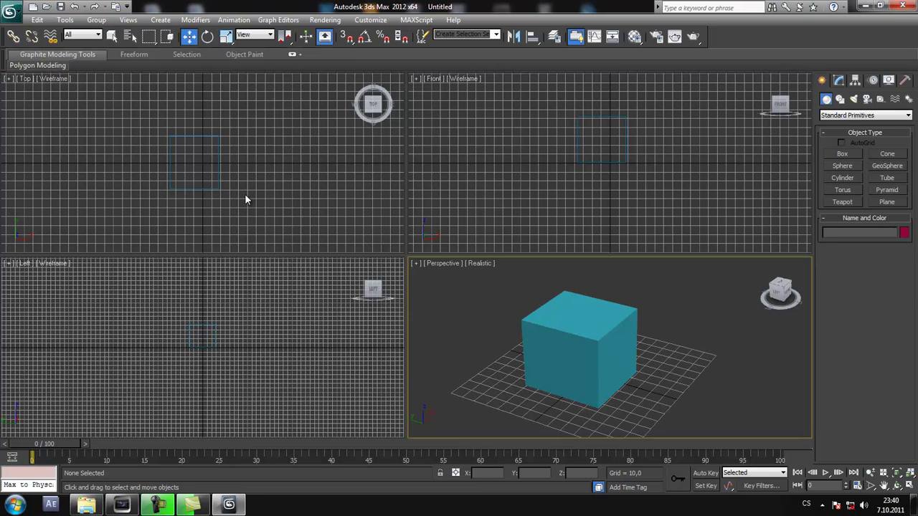
click(104, 133)
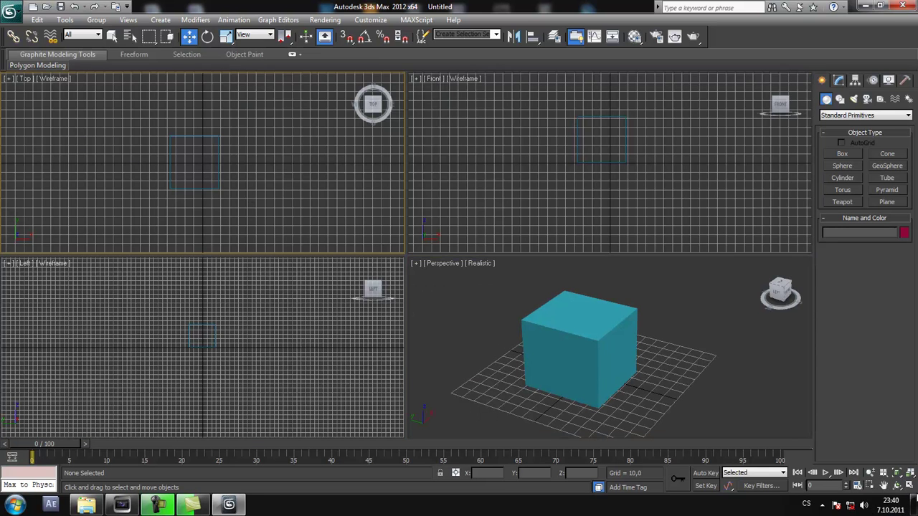
click(911, 487)
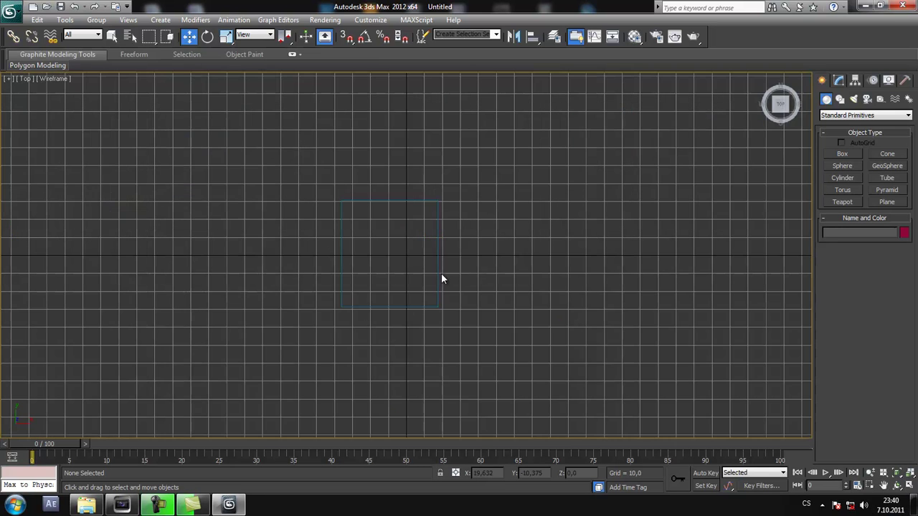
click(910, 486)
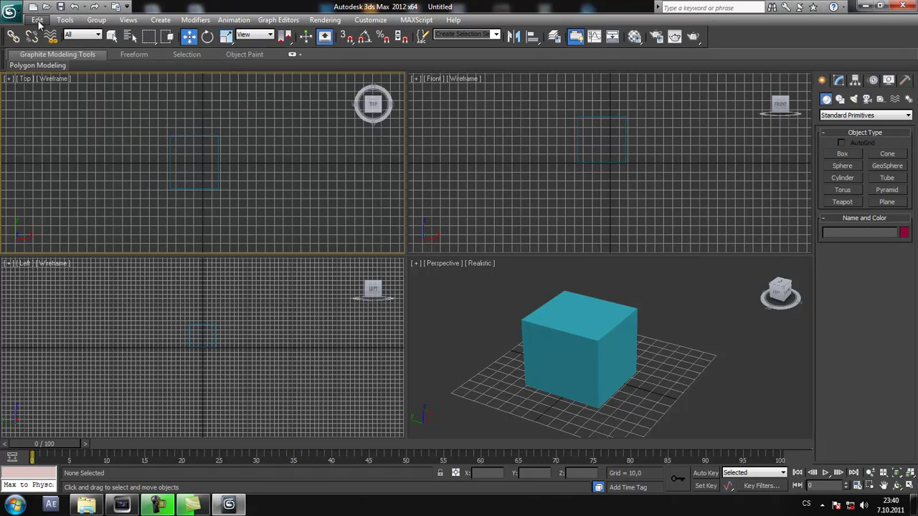
click(20, 9)
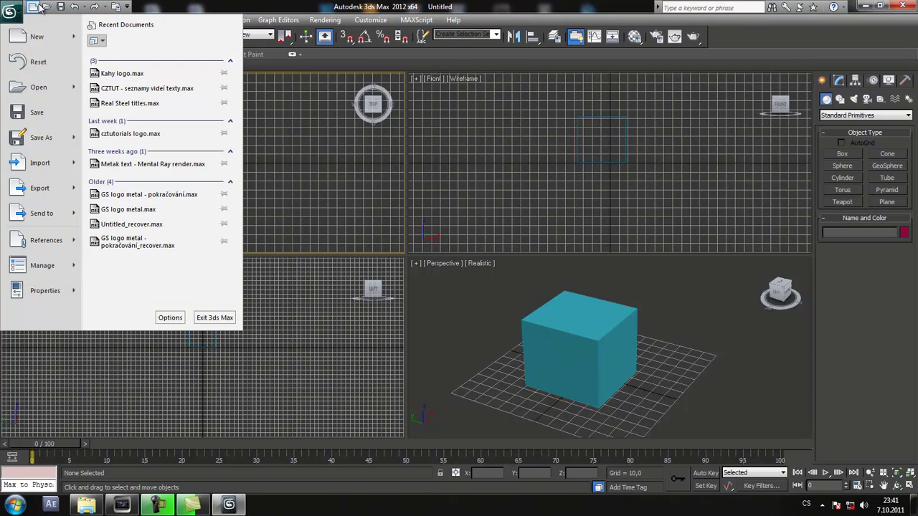
click(278, 47)
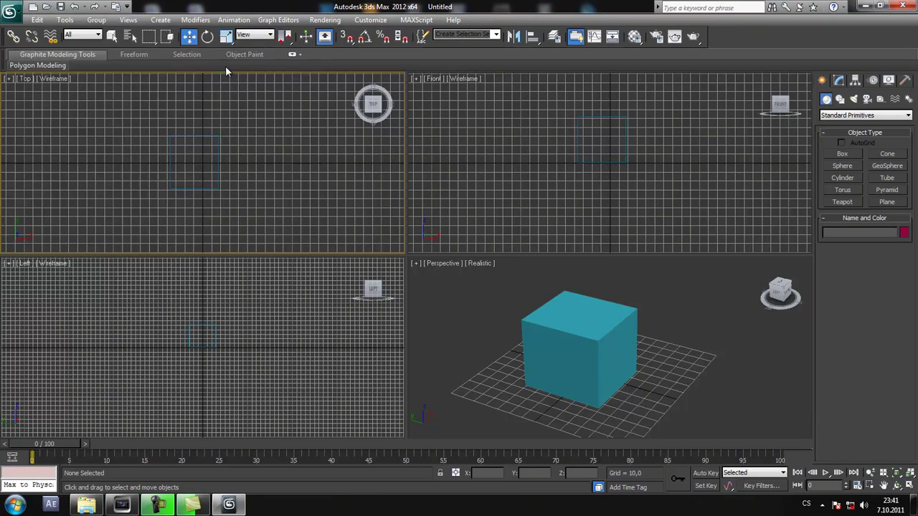
click(38, 20)
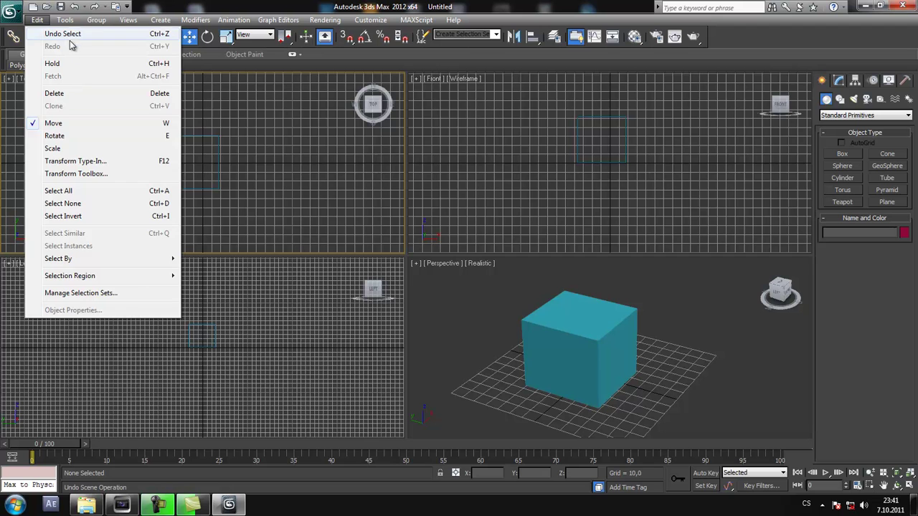
click(84, 24)
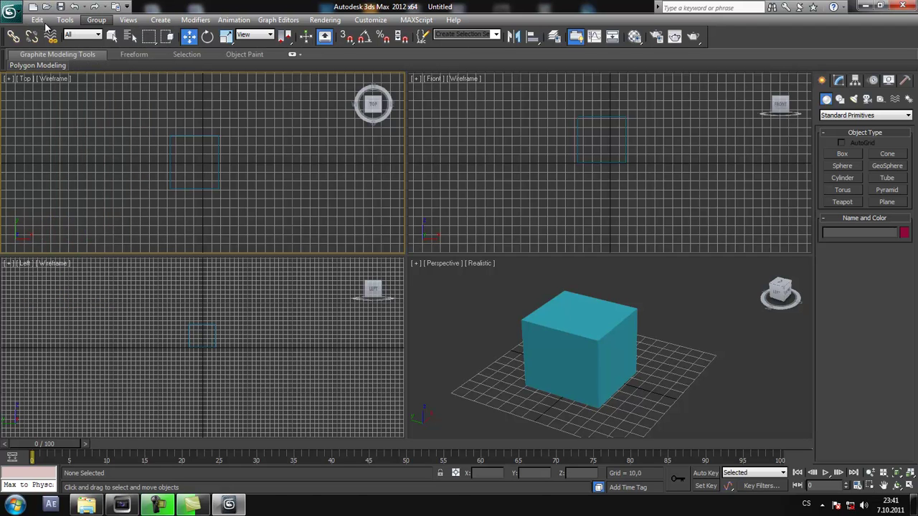
click(39, 20)
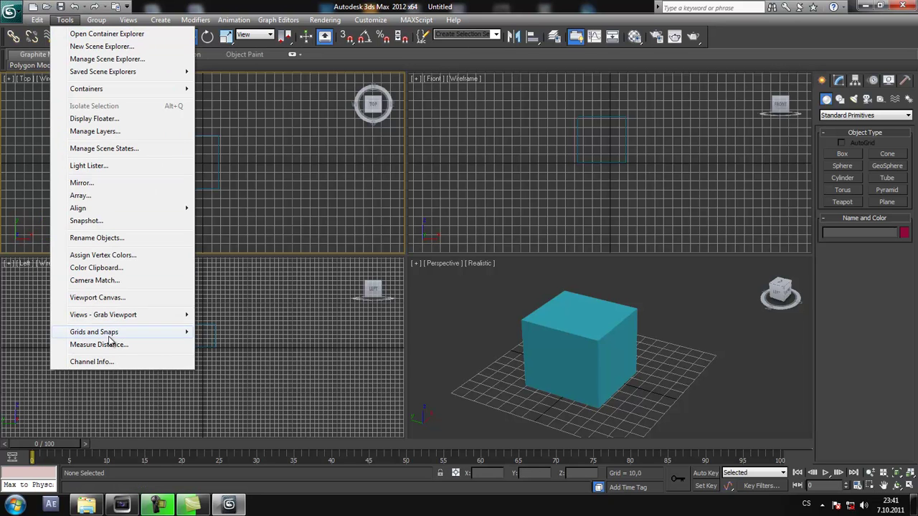
mouse_move(96, 20)
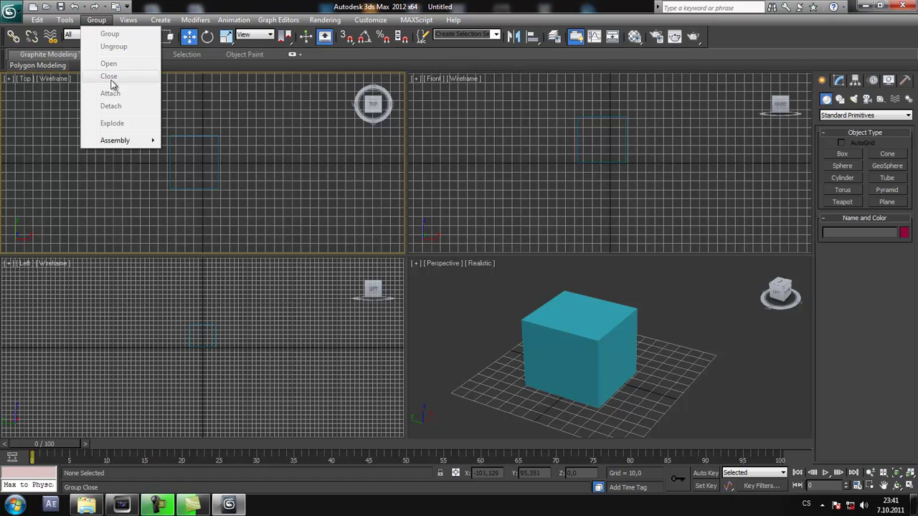
click(307, 157)
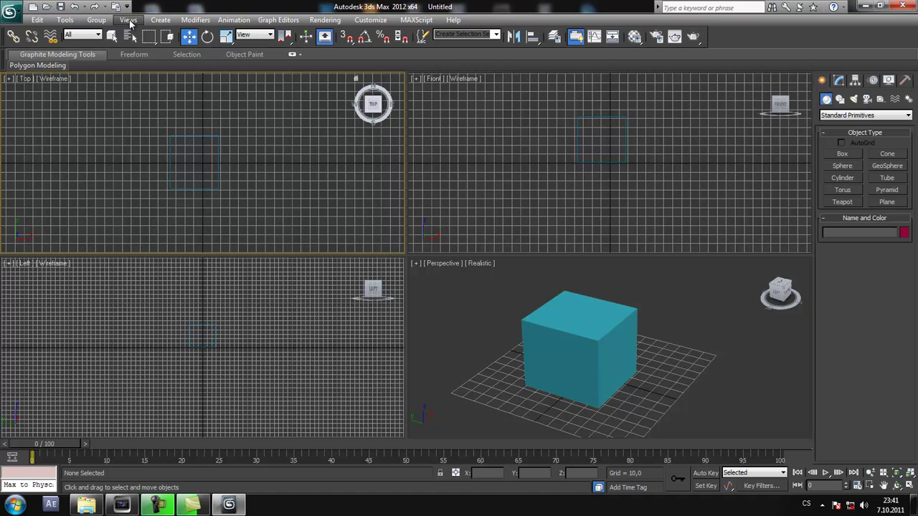
Browse the Views menu, then the Modifiers menu with Mesh Editing, Cloth and Free Form Deformers
click(128, 20)
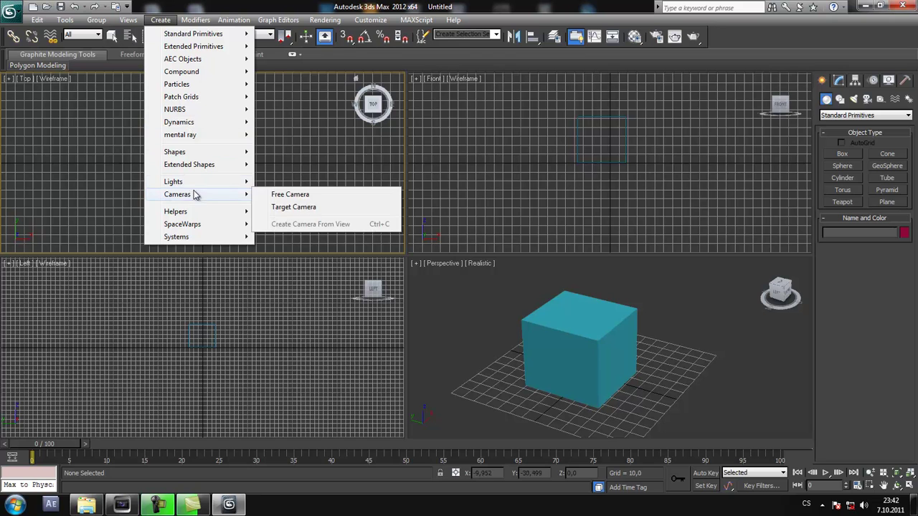
mouse_move(196, 19)
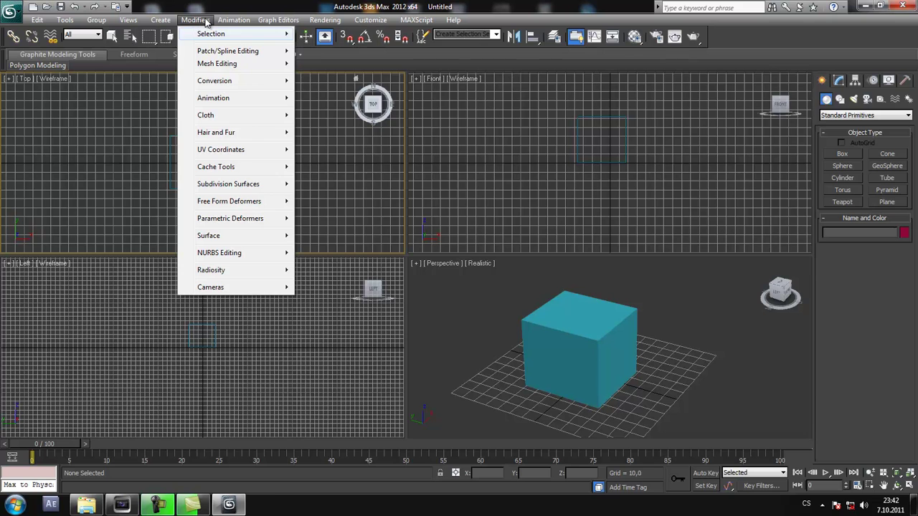
click(198, 20)
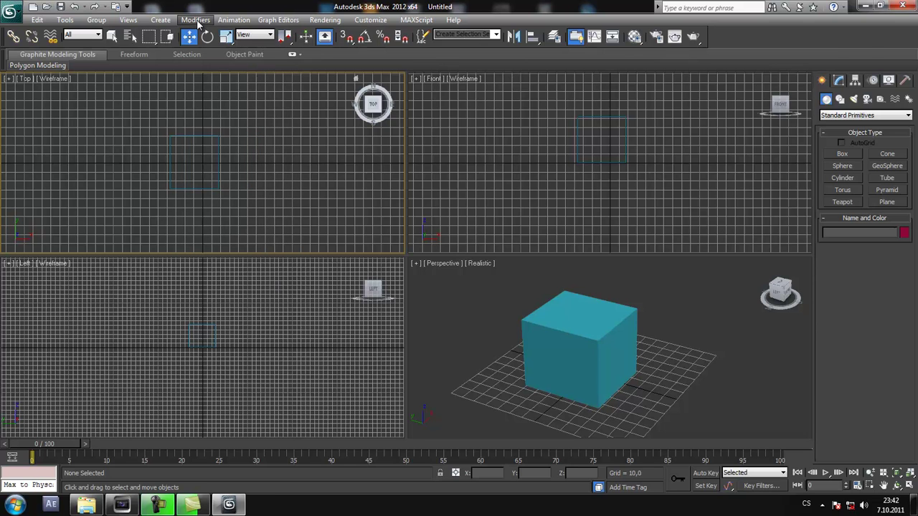
click(199, 22)
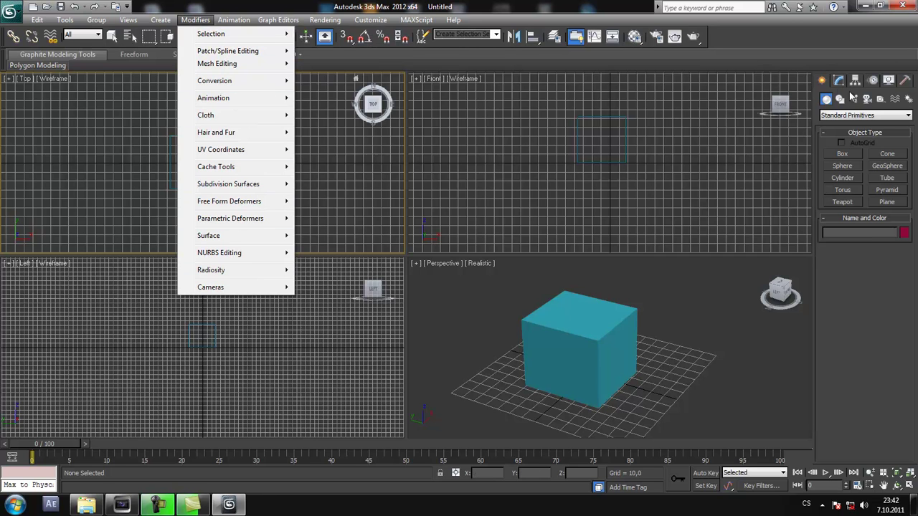
click(195, 19)
click(234, 19)
Select Box001 in the Modify panel, showing Length 59,605, Width 53,832, Height 51,533, and browse the Modifier List
click(841, 81)
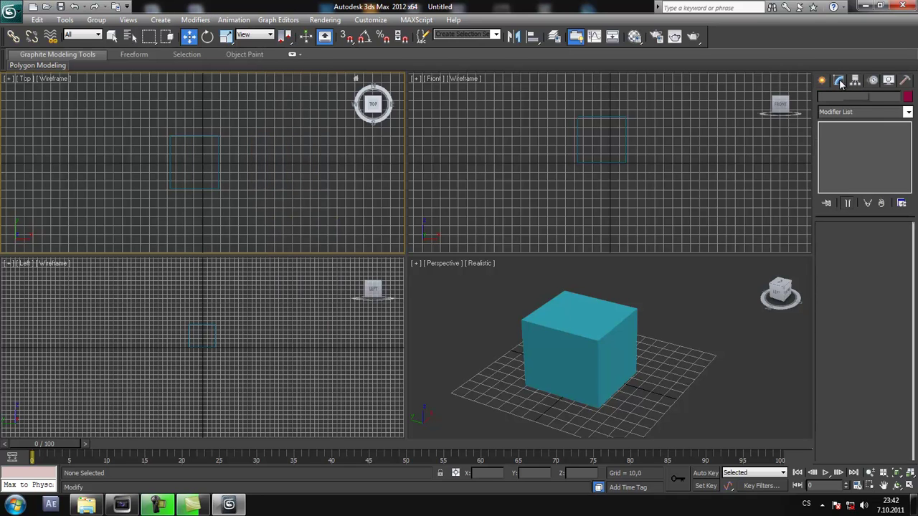
click(907, 111)
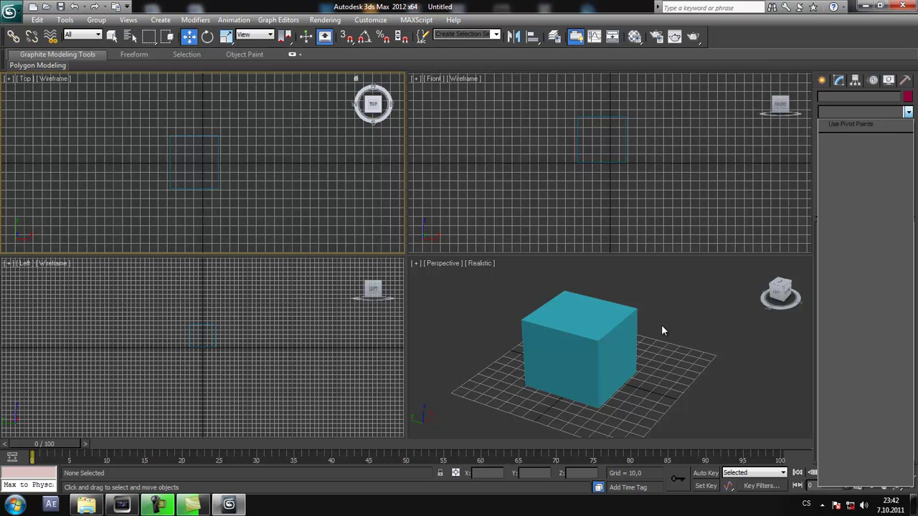
click(606, 339)
click(607, 336)
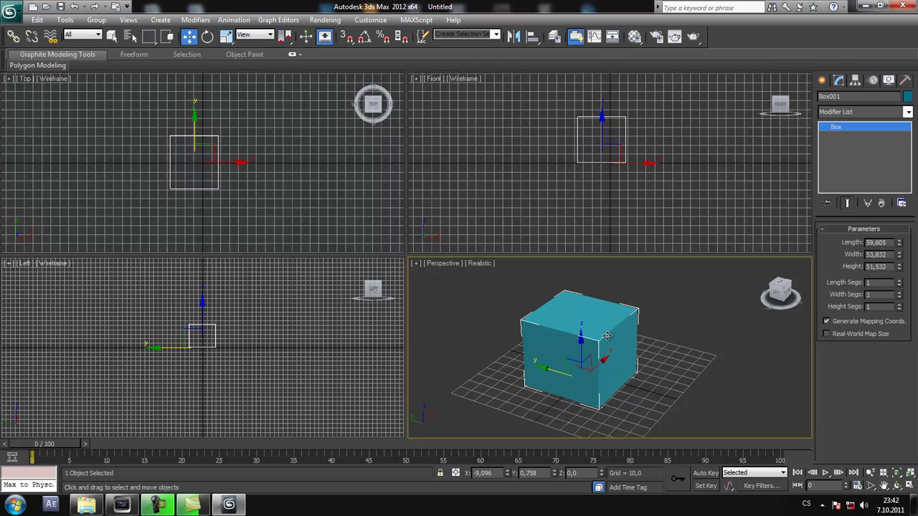
click(907, 112)
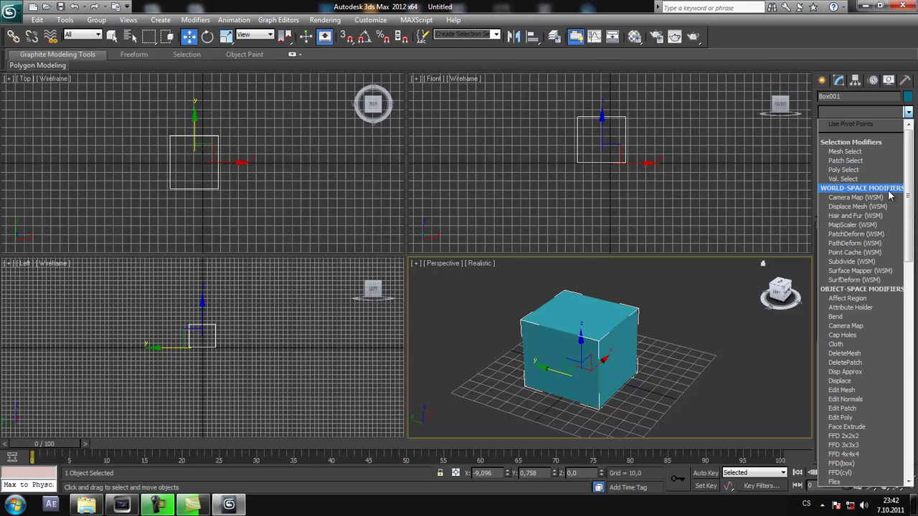
drag(908, 224, 908, 466)
drag(908, 409, 908, 187)
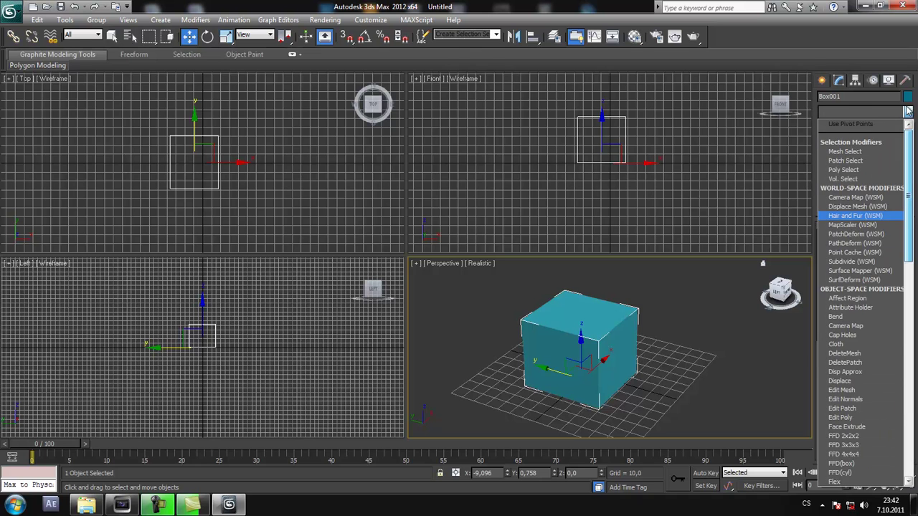
click(907, 112)
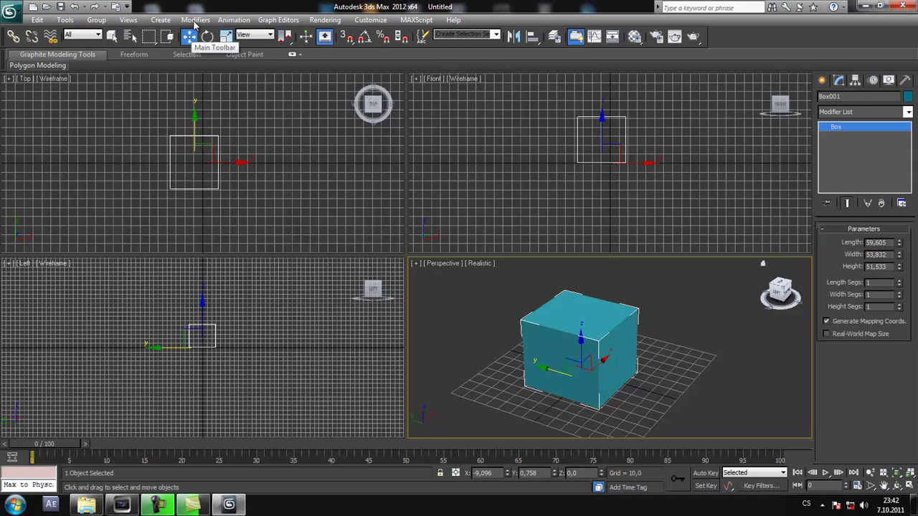
Browse the Animation, Graph Editors and other menus, ending on the Rendering menu
click(237, 23)
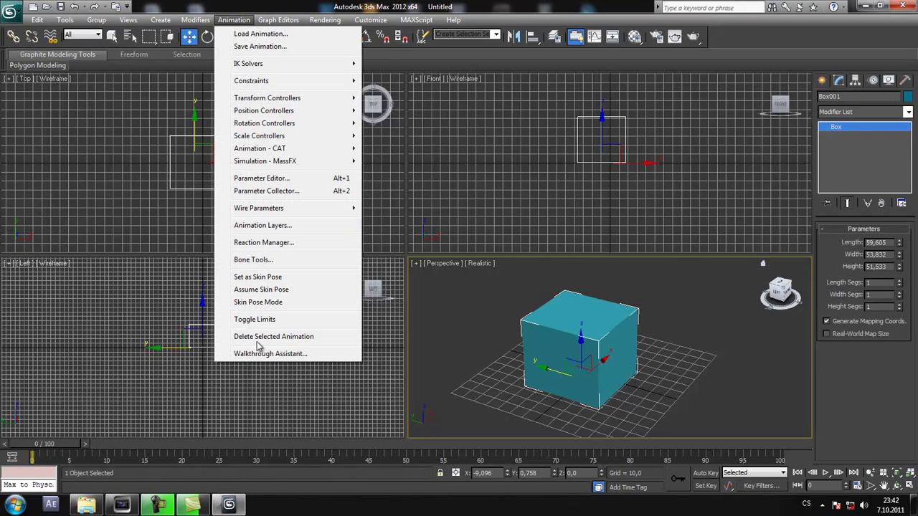
key(Escape)
click(271, 23)
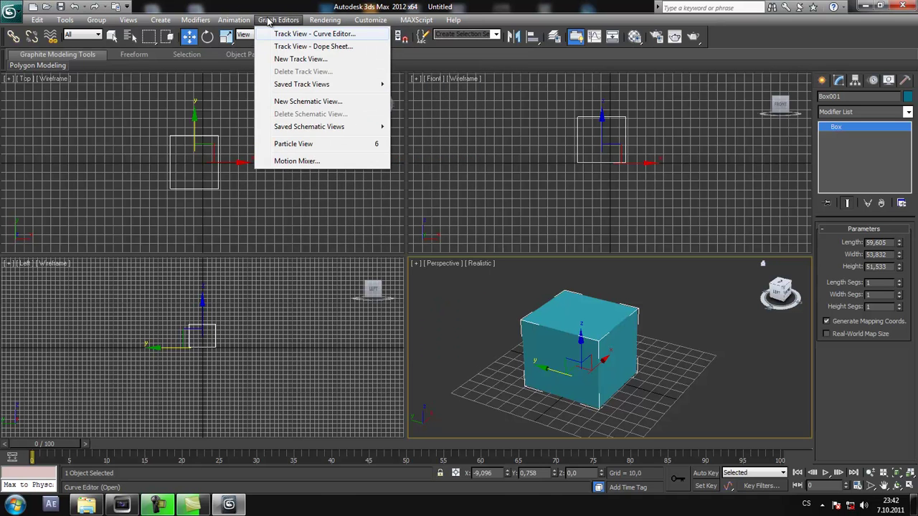
key(Escape)
click(234, 19)
click(96, 20)
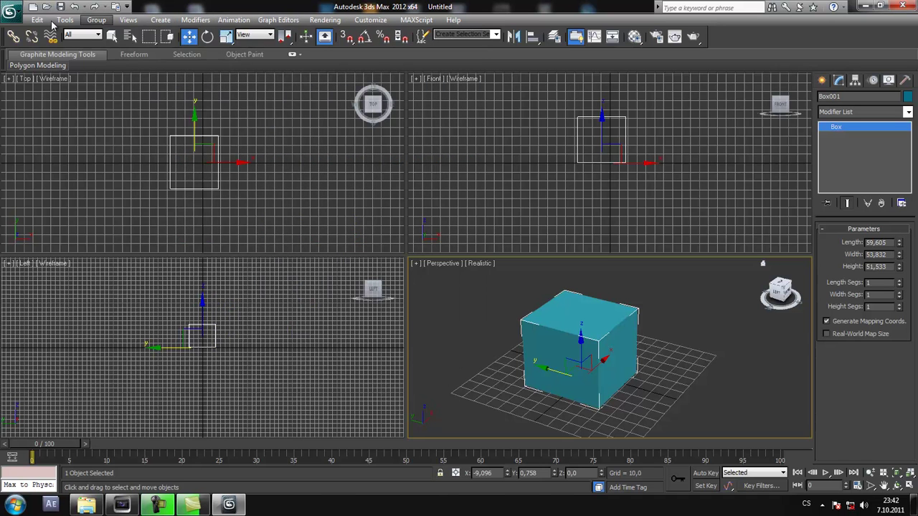
click(319, 21)
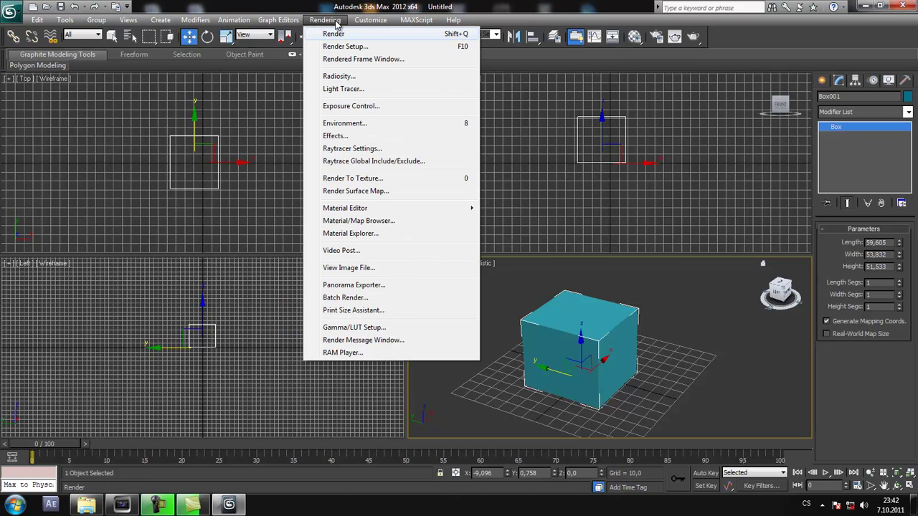
click(336, 21)
click(320, 24)
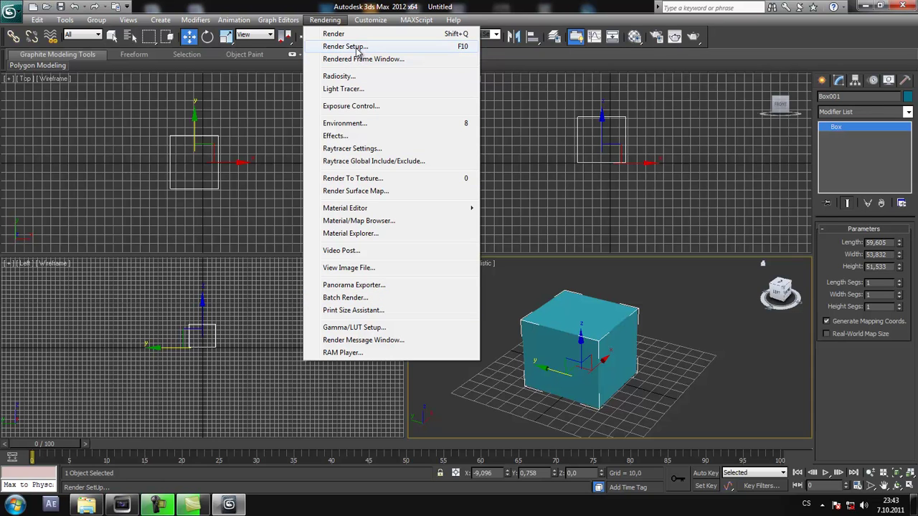
Review Render Setup's output size presets, keep Custom 640×480, close it, and show the MAXScript menu
click(345, 47)
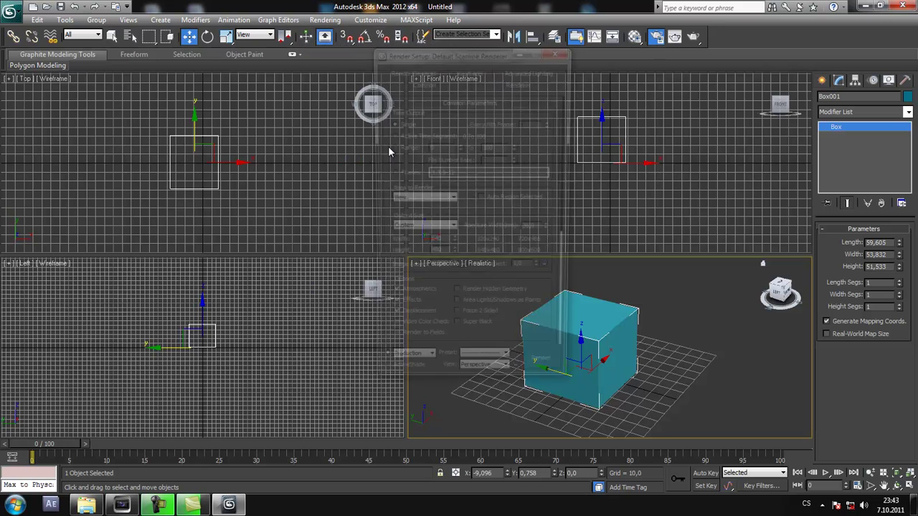
scroll(573, 148, down, 5)
scroll(572, 147, up, 5)
mouse_move(568, 235)
mouse_down()
mouse_move(576, 339)
mouse_move(558, 215)
mouse_up()
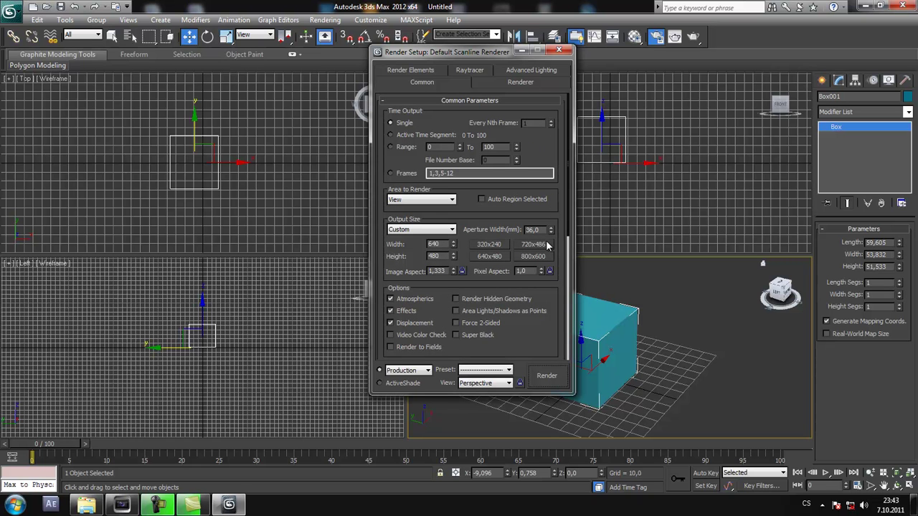
click(452, 229)
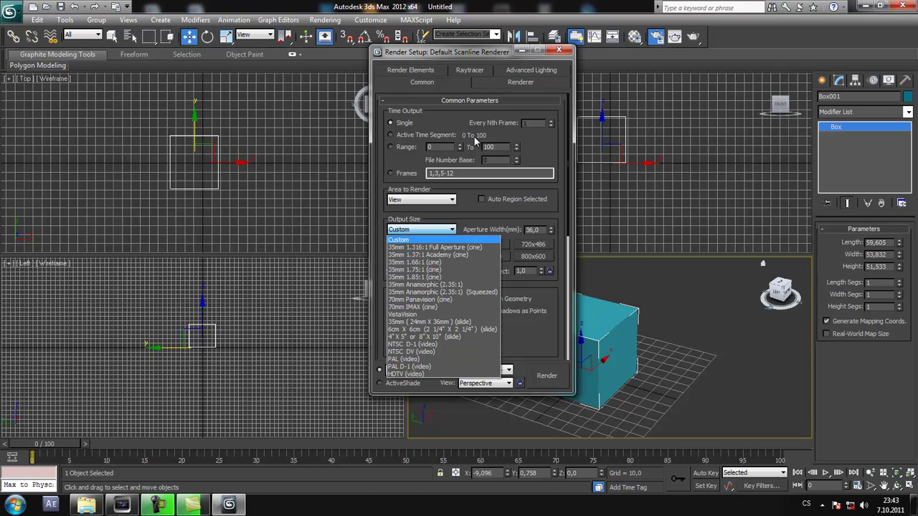
click(554, 59)
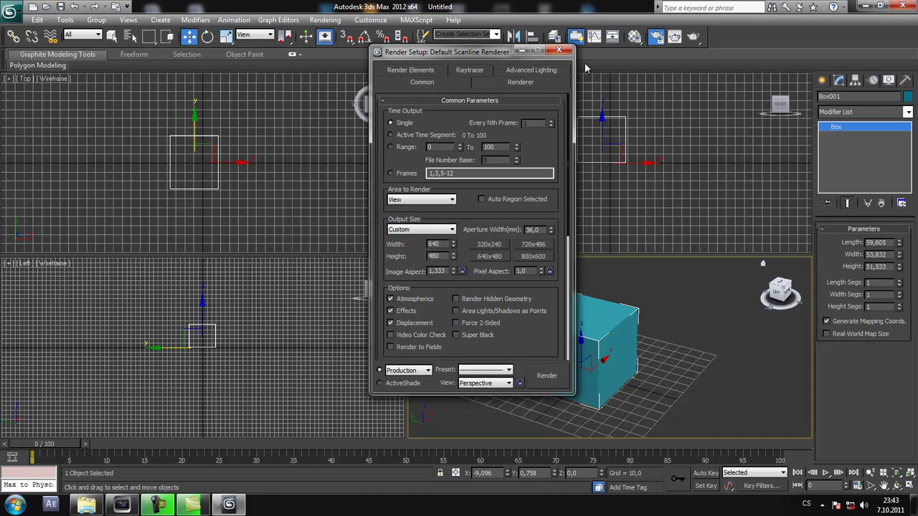
click(558, 51)
click(370, 20)
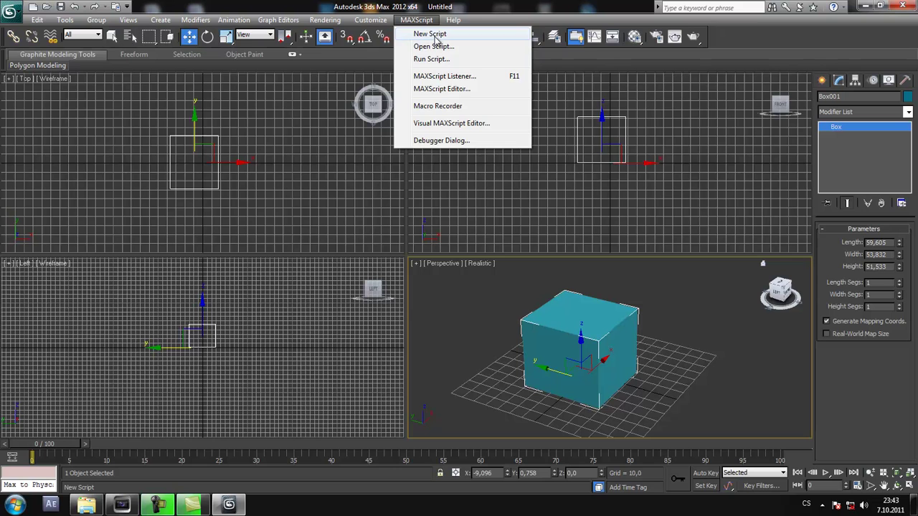
Close the scripting menu, look over the Help menu, then deselect Box001 in the Top viewport
click(453, 19)
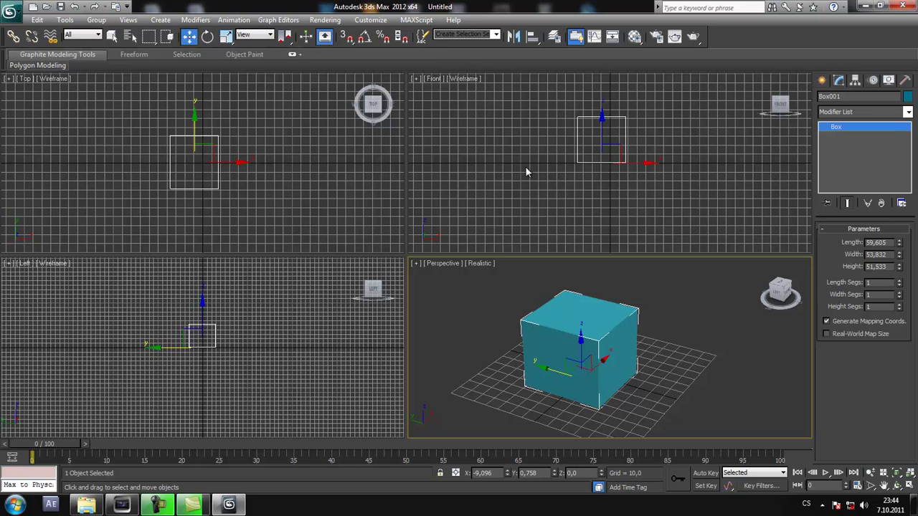
click(454, 20)
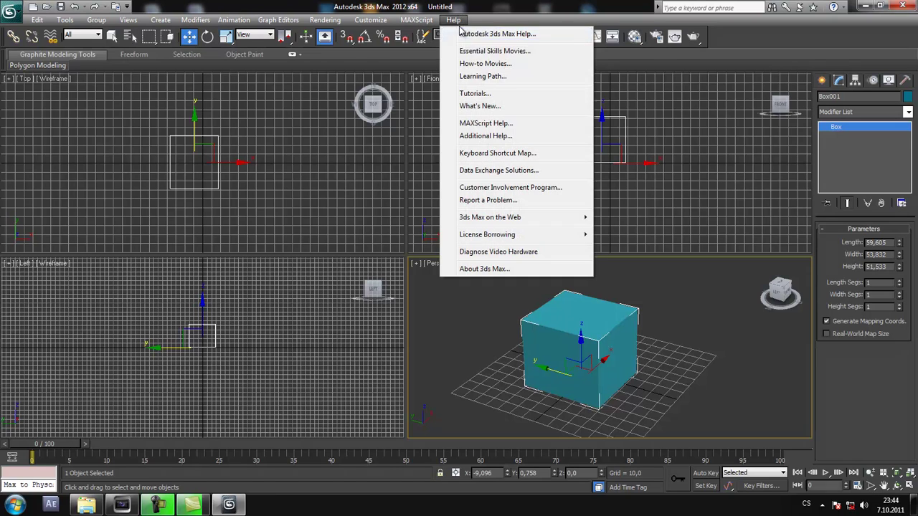
click(268, 192)
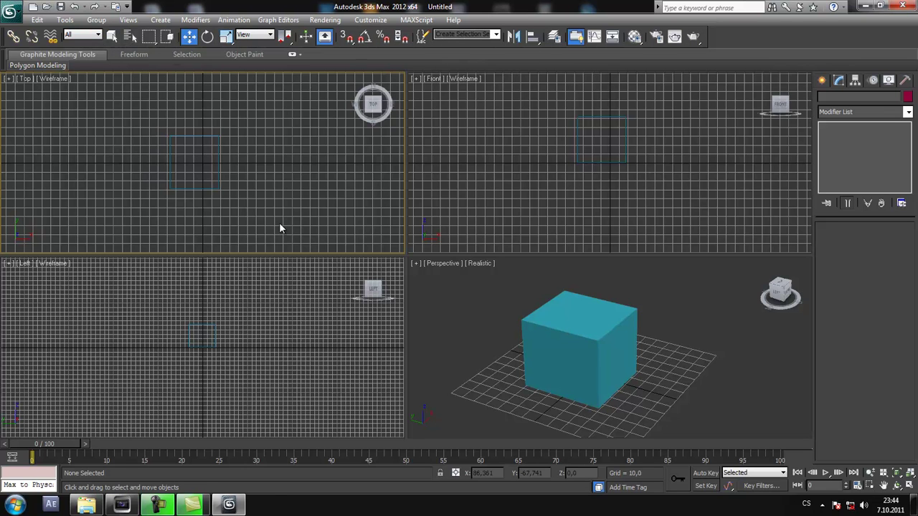
Scrub the time slider, leave it at frame 30, and switch to Select and Move (W)
mouse_move(45, 445)
mouse_down()
mouse_move(35, 439)
mouse_move(296, 450)
mouse_move(121, 445)
mouse_up()
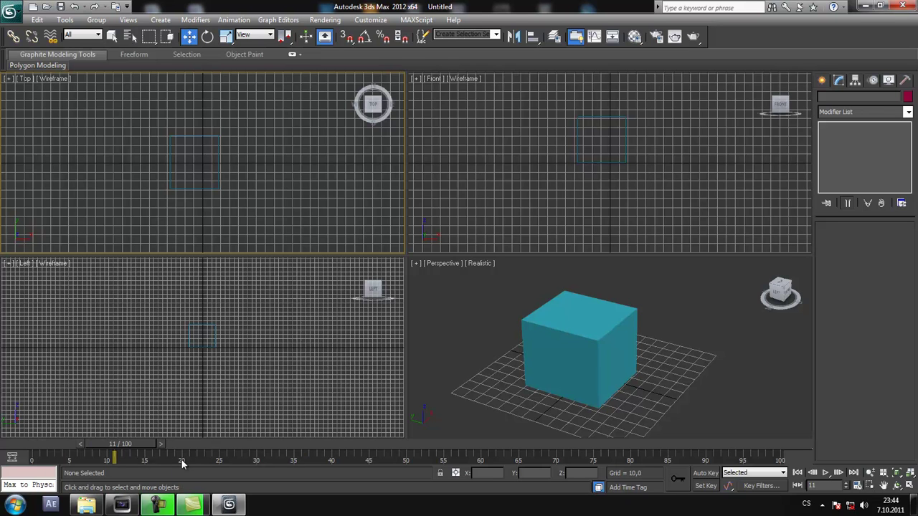
drag(142, 451, 280, 440)
key(w)
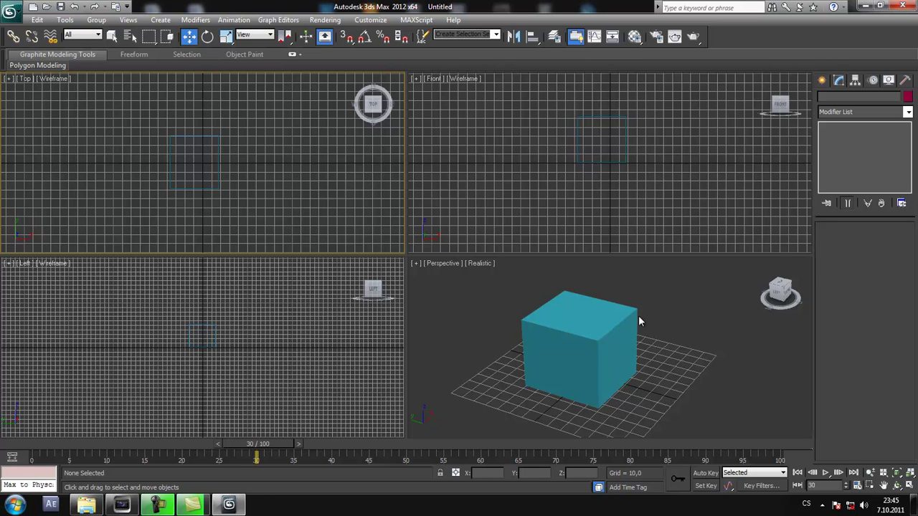
Browse the Create panel's Geometry, Shapes, Lights, Cameras and Helpers categories
click(823, 81)
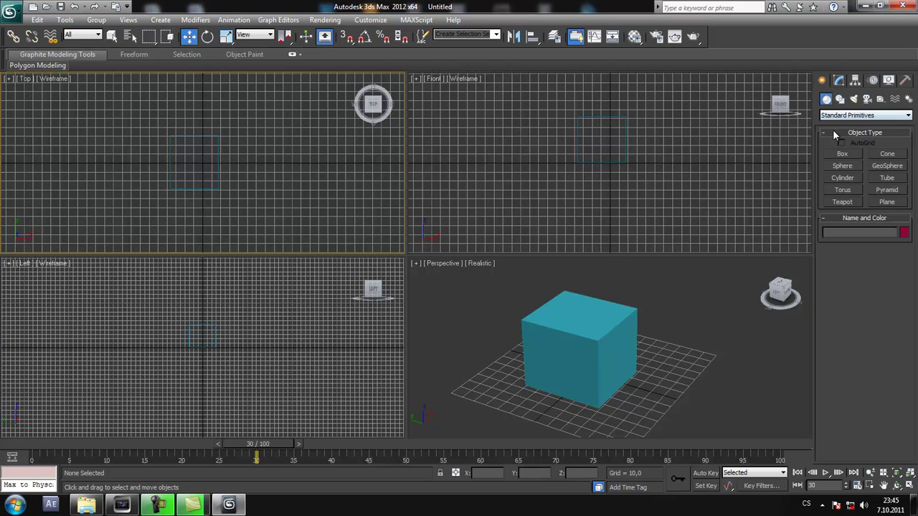
click(840, 99)
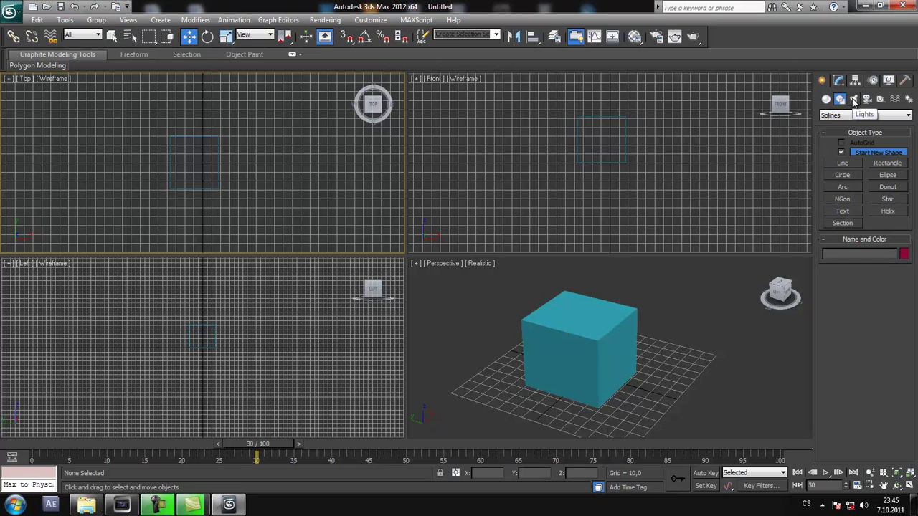
click(828, 100)
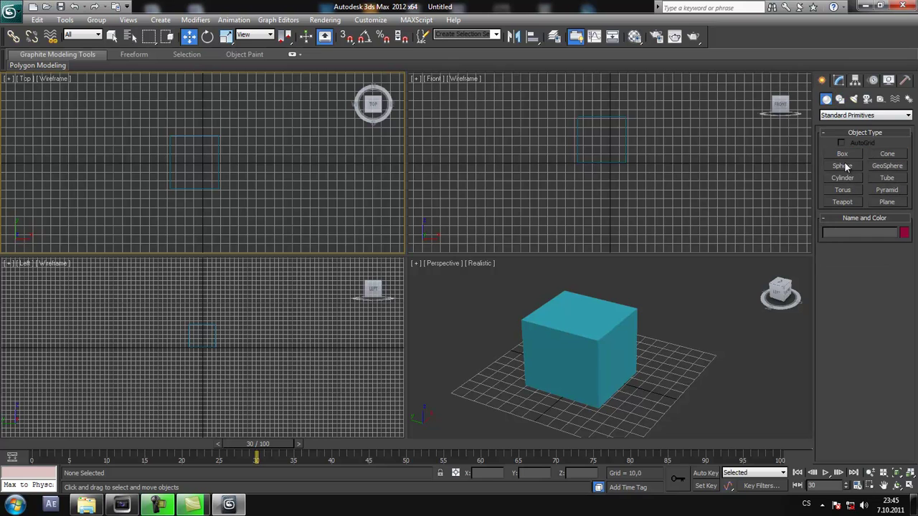
click(840, 99)
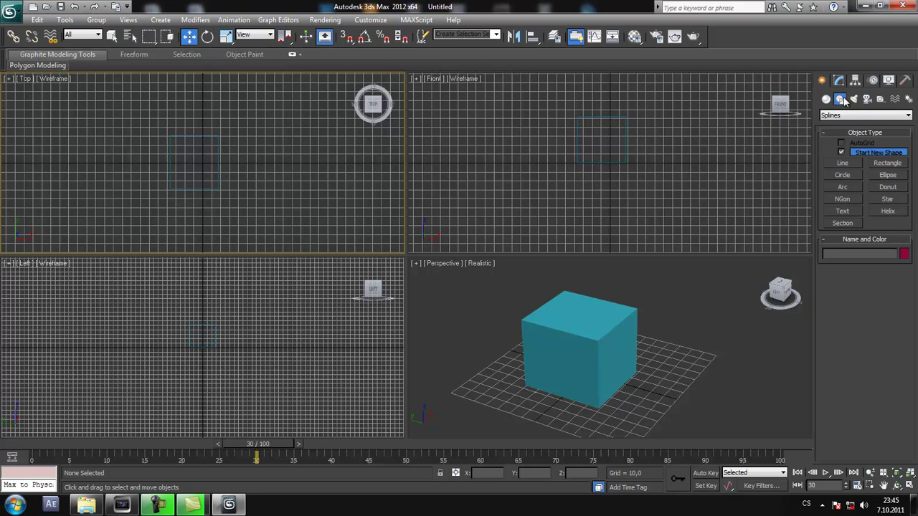
click(853, 99)
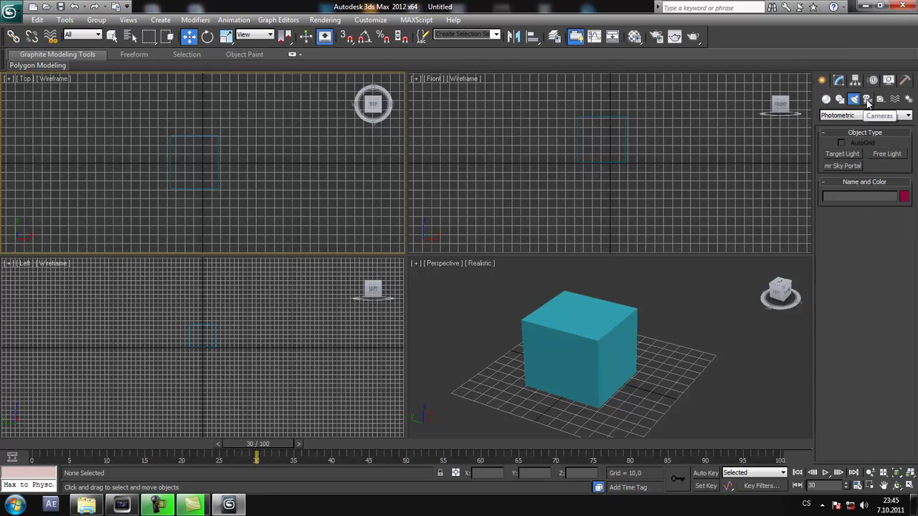
click(867, 99)
click(880, 100)
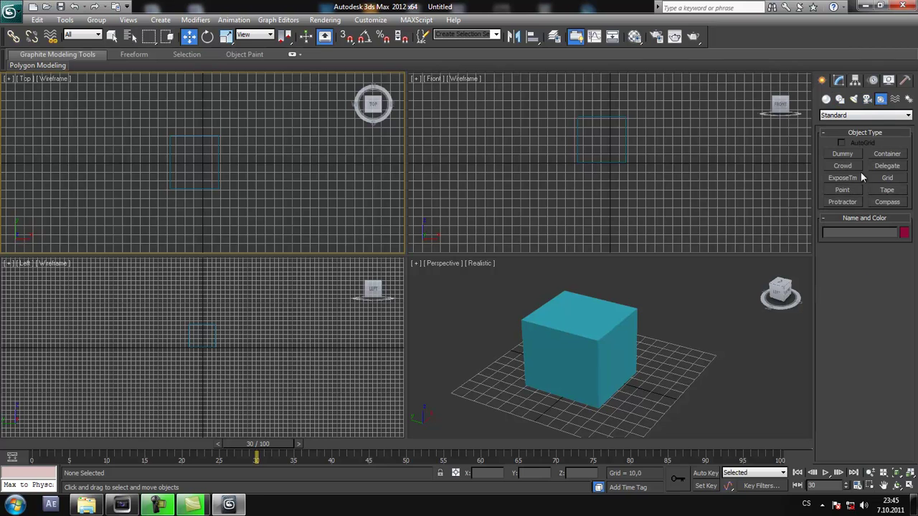
Return to Geometry, switch to the Modify panel, and select Box001 to show its Box parameters
click(853, 99)
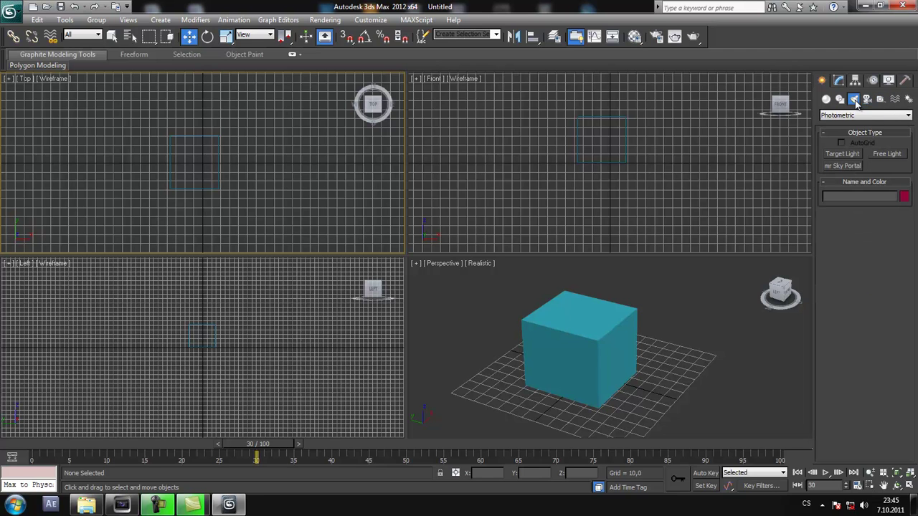
click(827, 99)
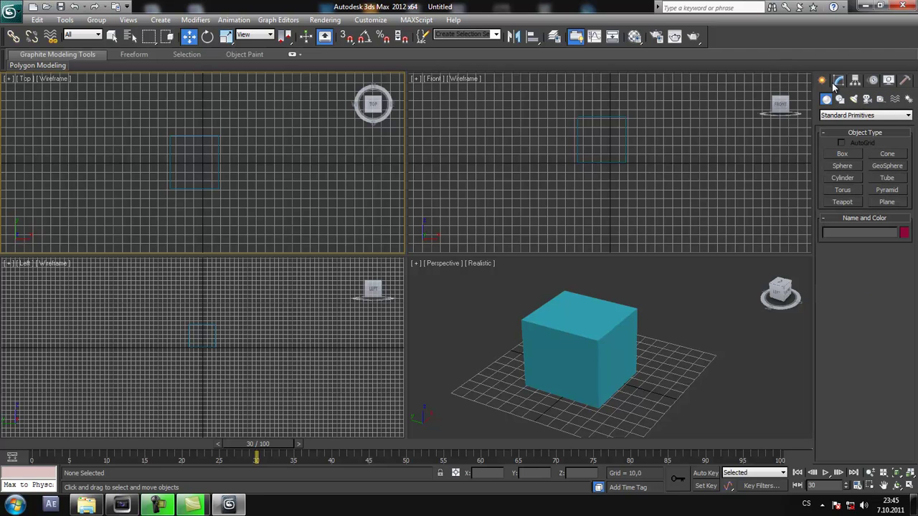
click(837, 81)
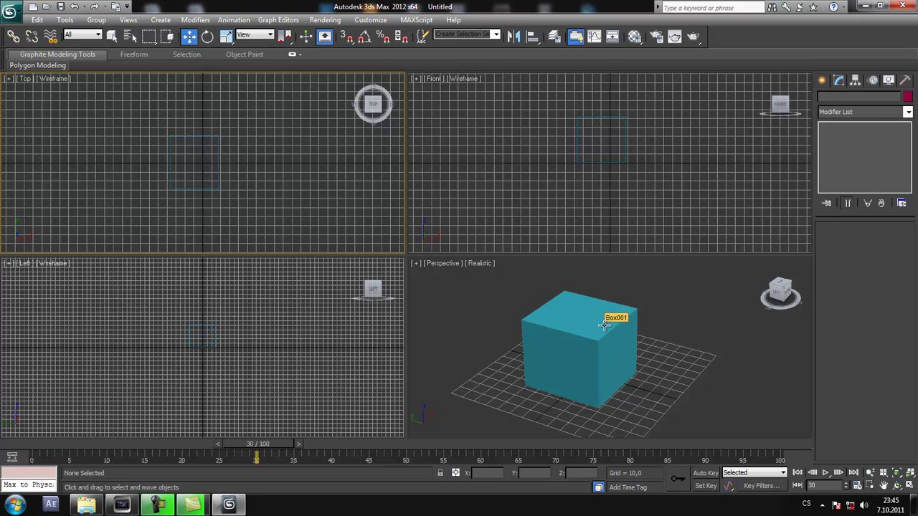
click(582, 334)
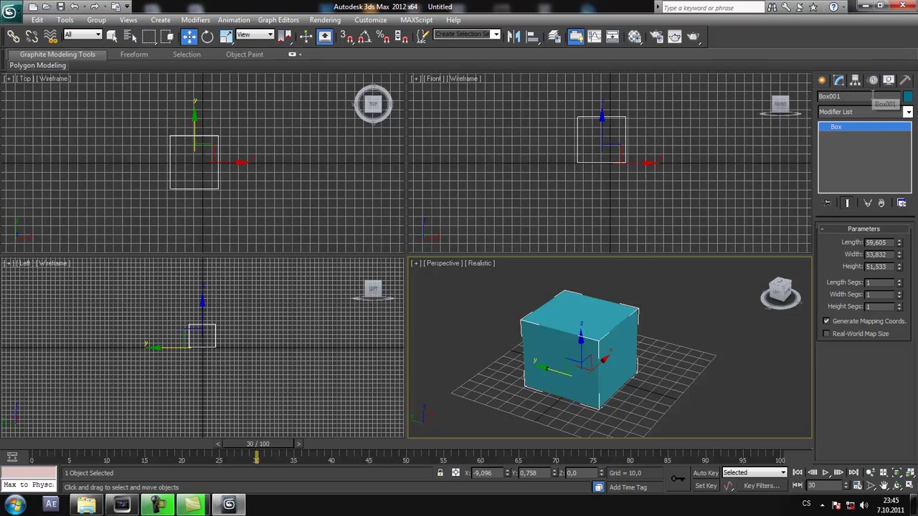
Check the Hierarchy and Motion panels, then return to Create with Standard Primitives showing
click(855, 80)
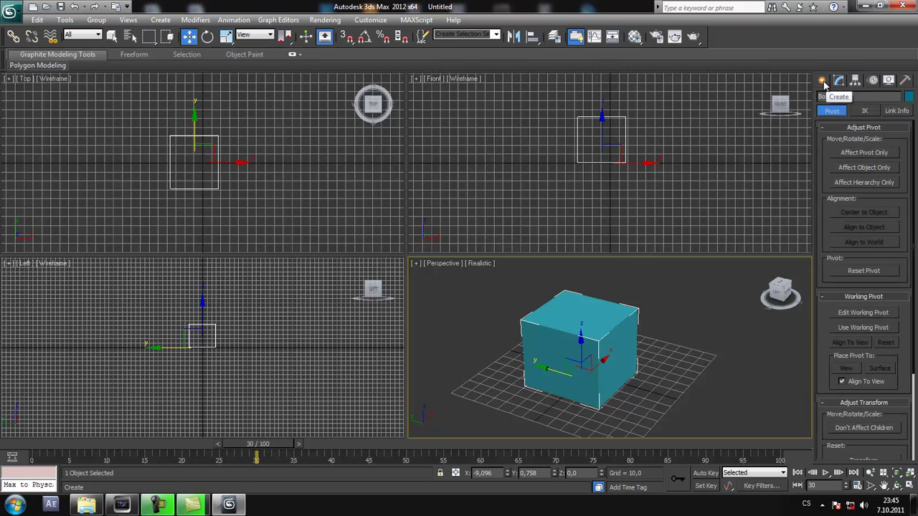
click(822, 80)
click(873, 80)
click(822, 81)
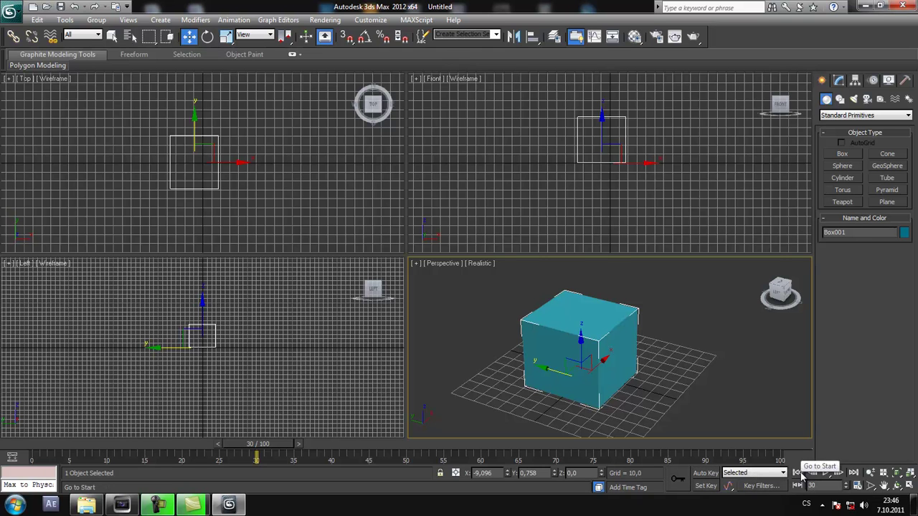
click(846, 485)
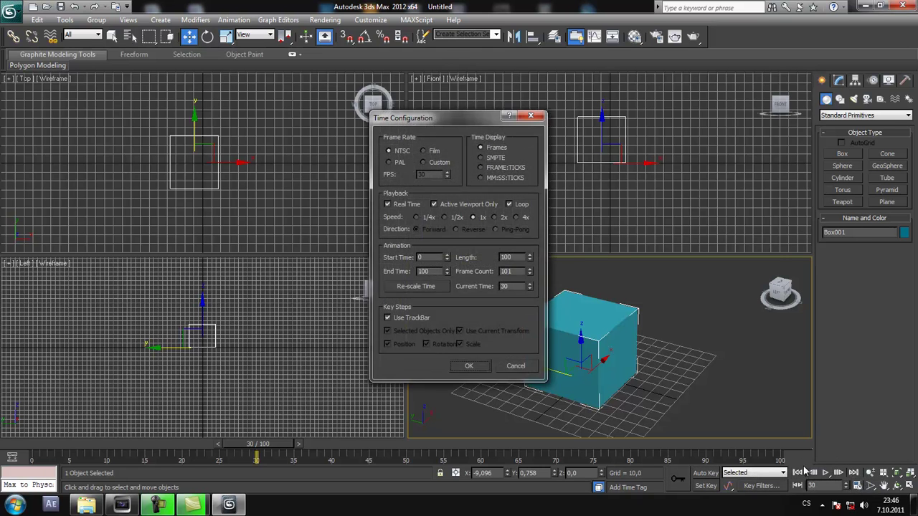
click(533, 118)
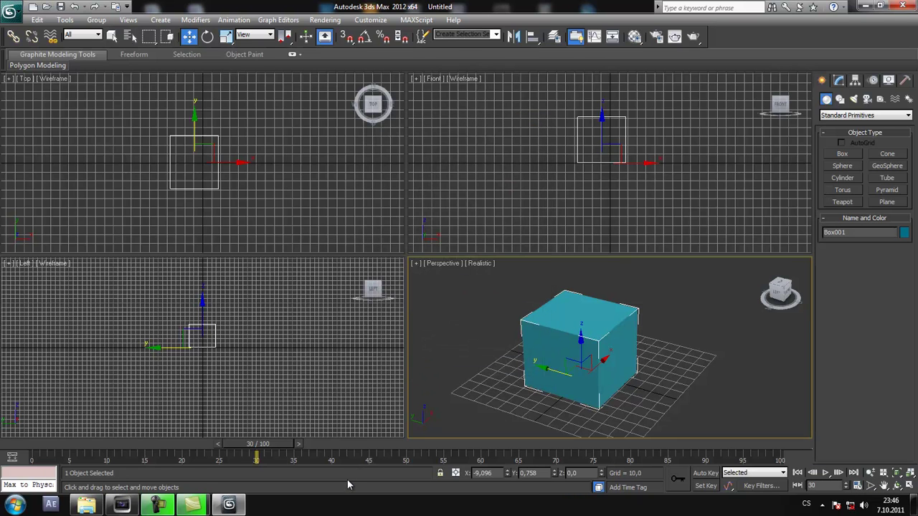